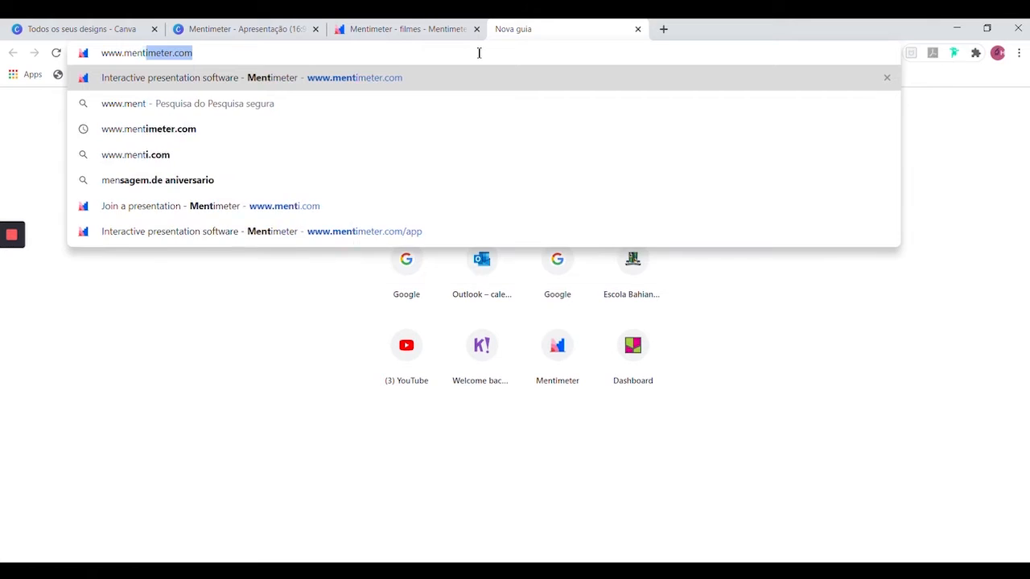
Step: Open menti.com, separate it into its own window with Tab Scissors, and restore the presentation window to a smaller size beside it
key(Return)
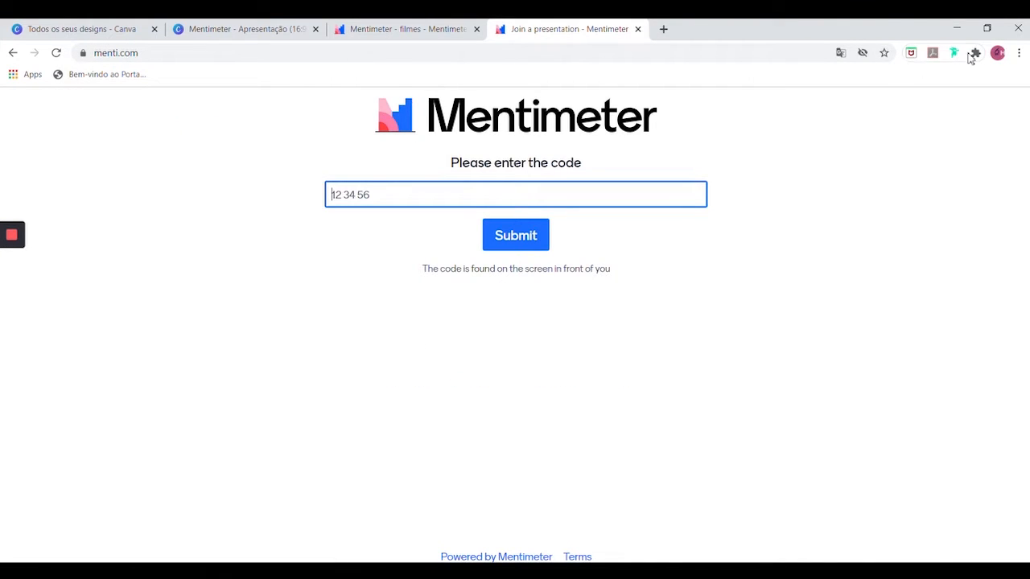
click(975, 53)
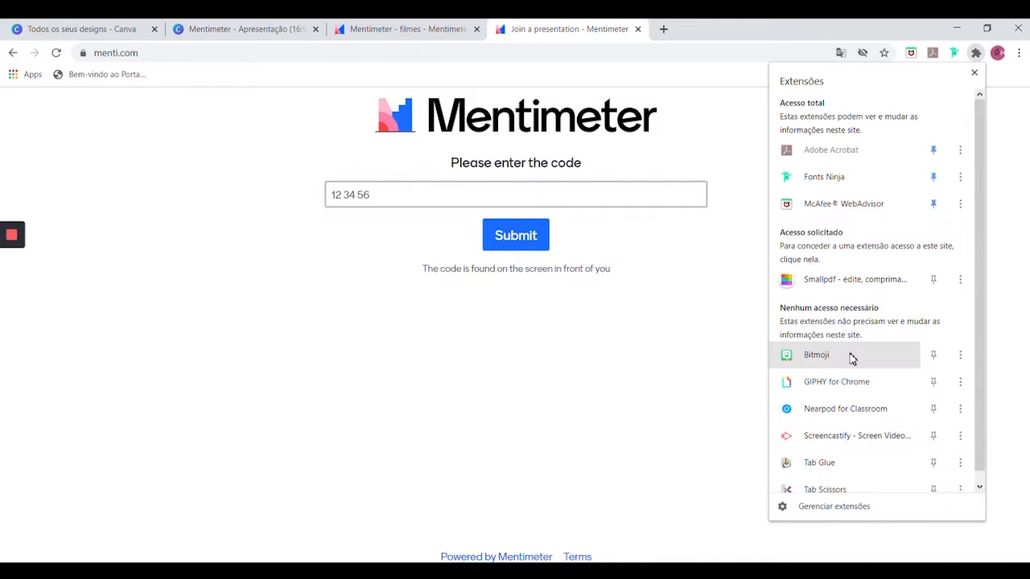
click(848, 487)
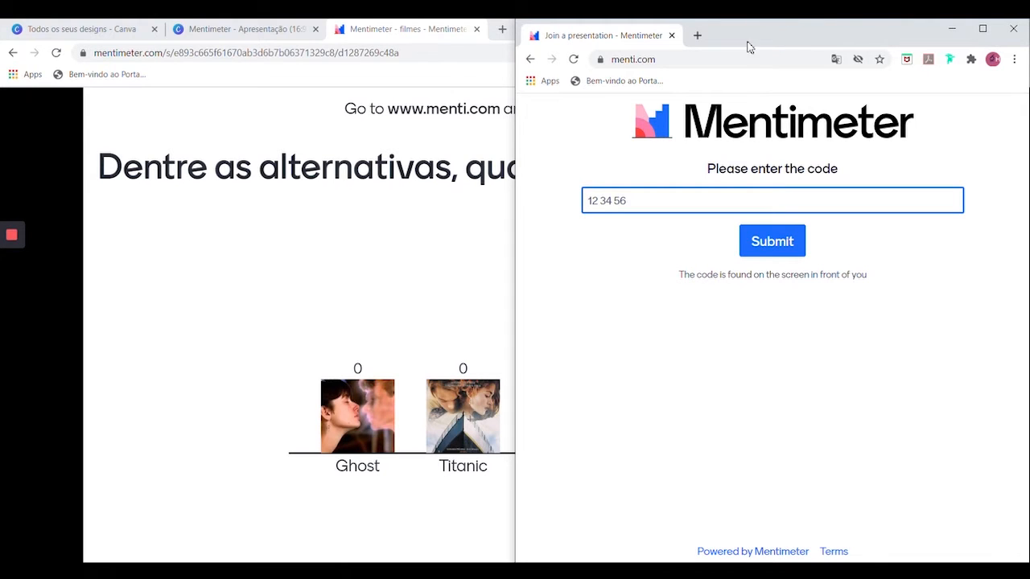
click(302, 200)
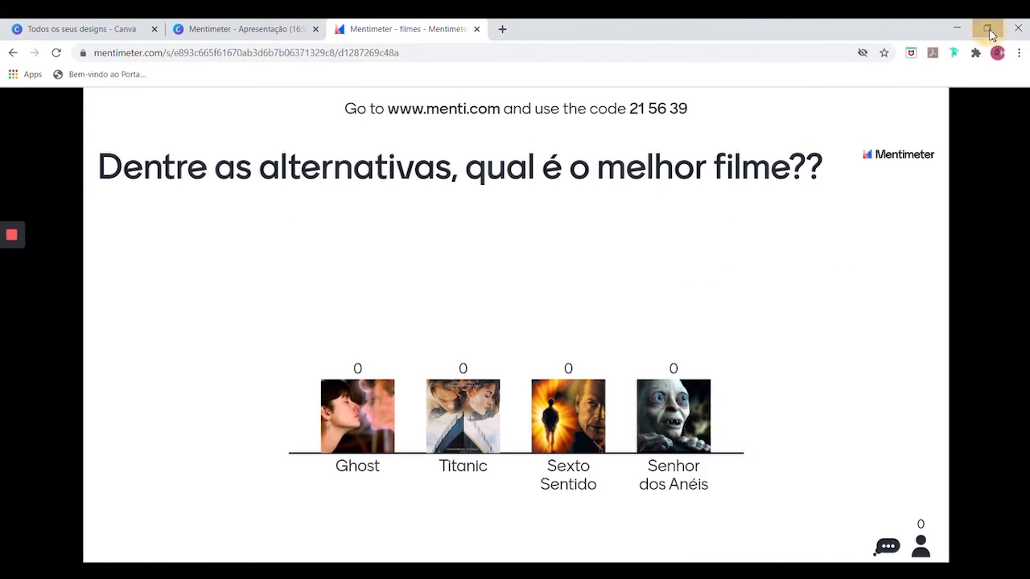
click(988, 29)
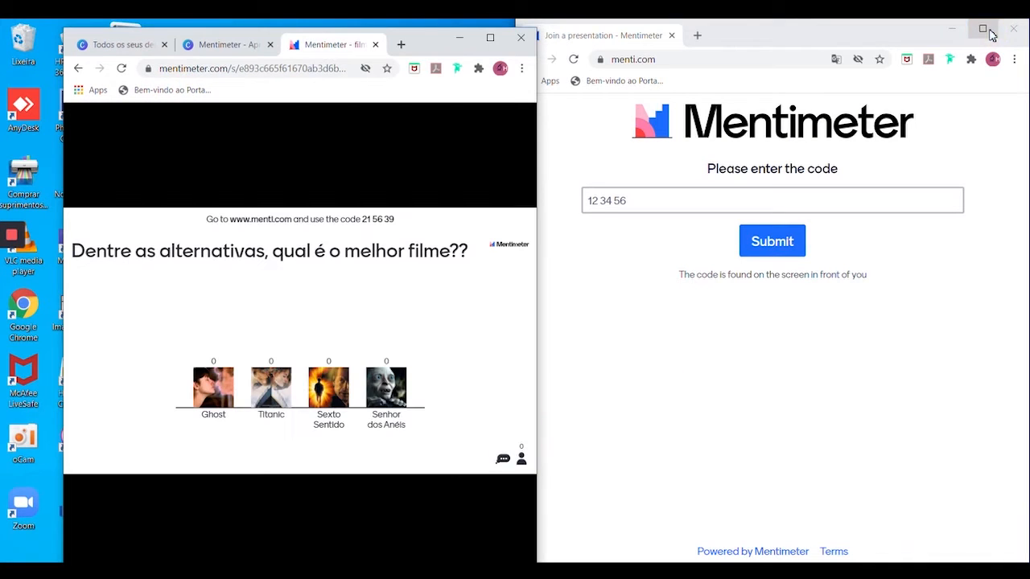
Step: Join the presentation on menti.com with the join code displayed on the slide
click(607, 199)
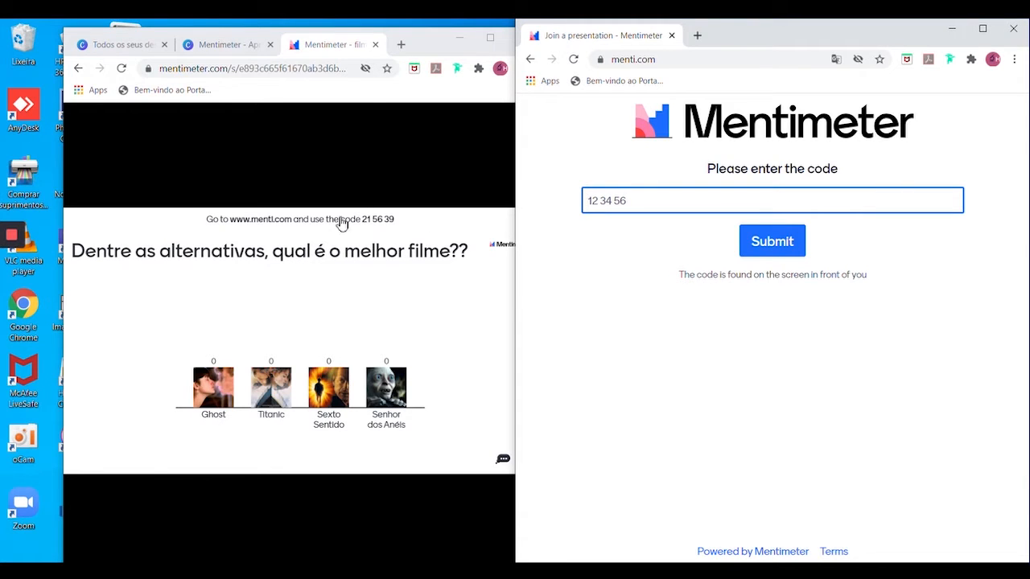
click(644, 199)
click(770, 241)
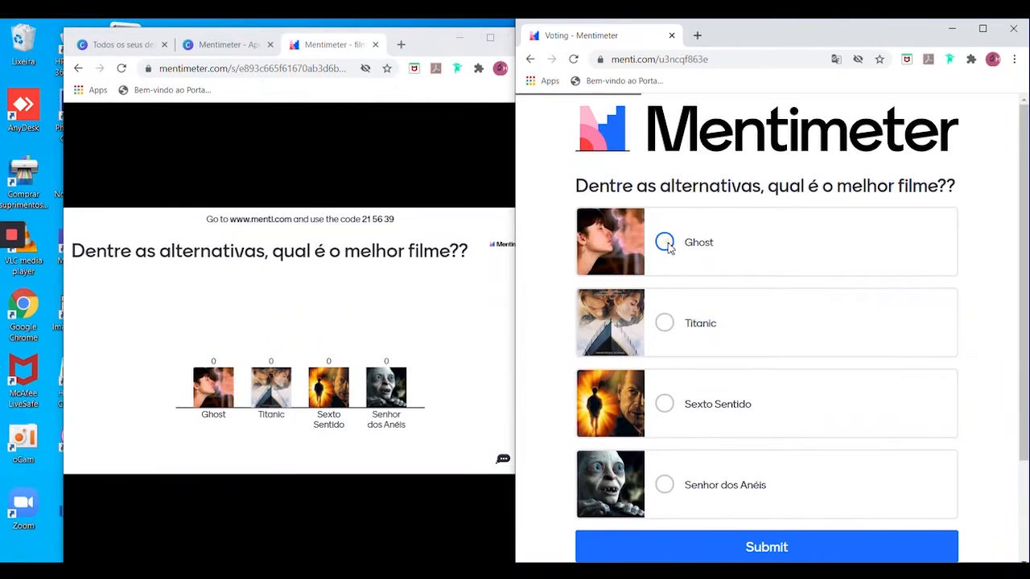
Step: Submit a vote for Ghost as the best film and advance the presentation to the next slide
click(666, 244)
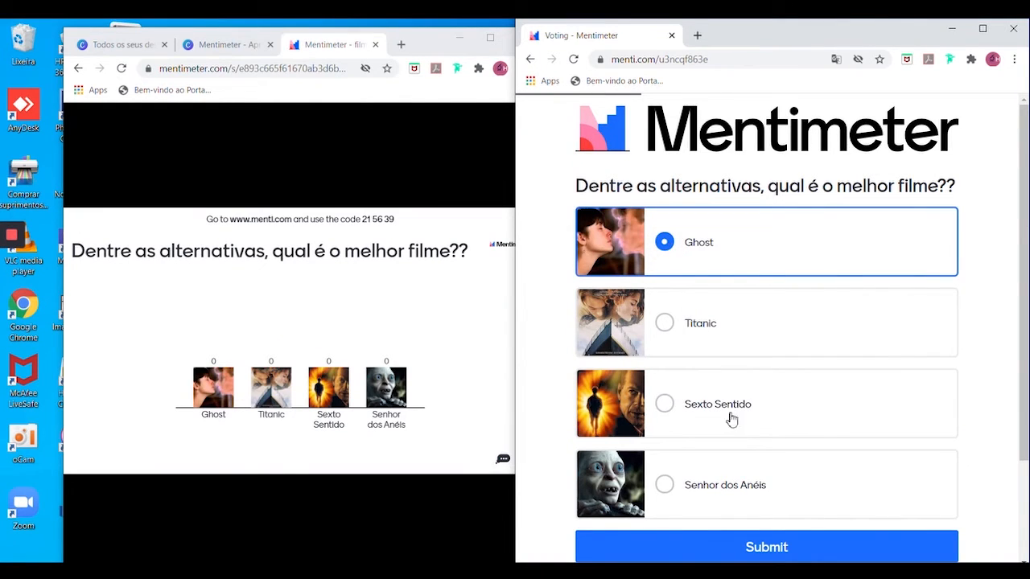
click(809, 548)
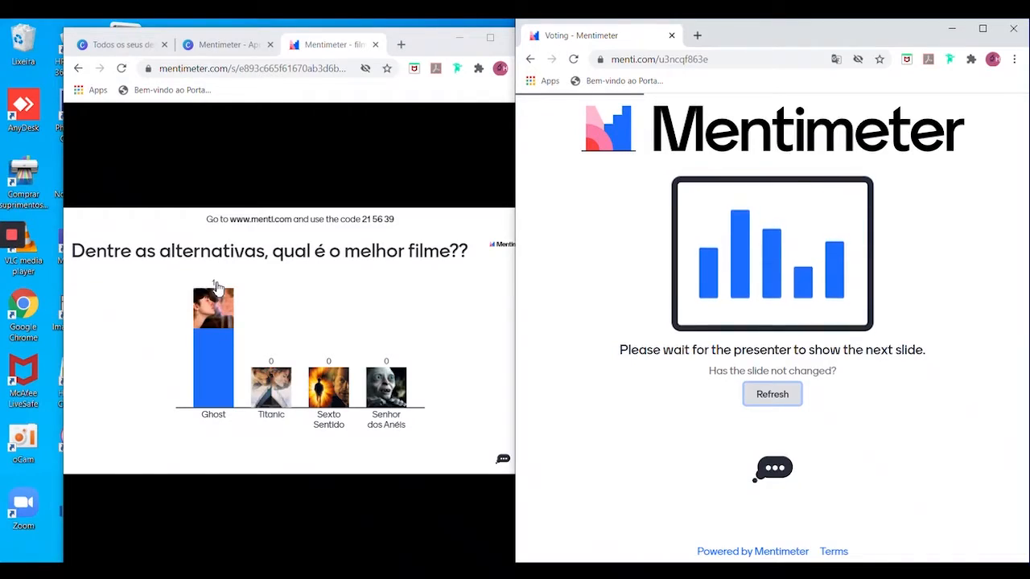
click(302, 314)
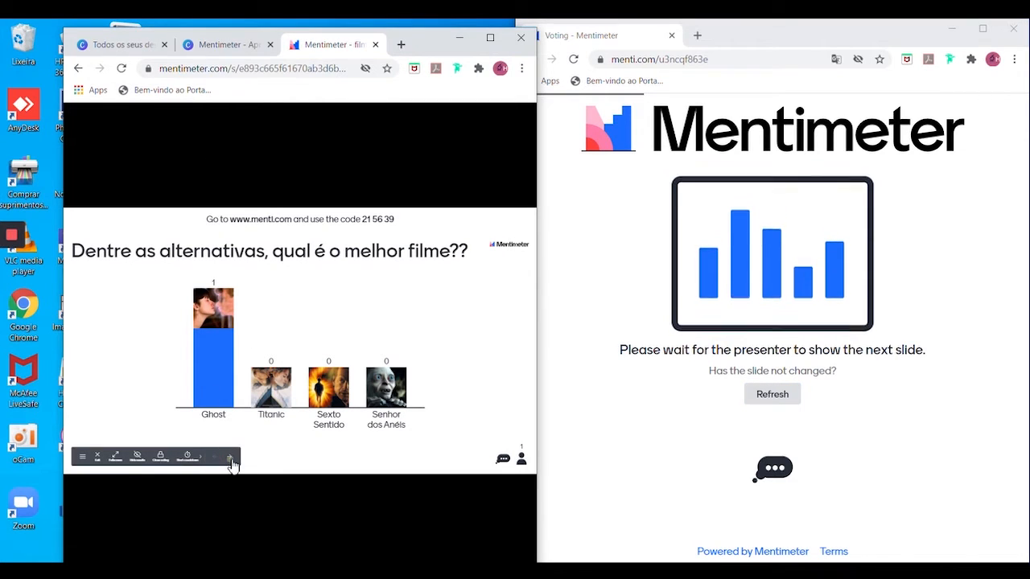
click(230, 459)
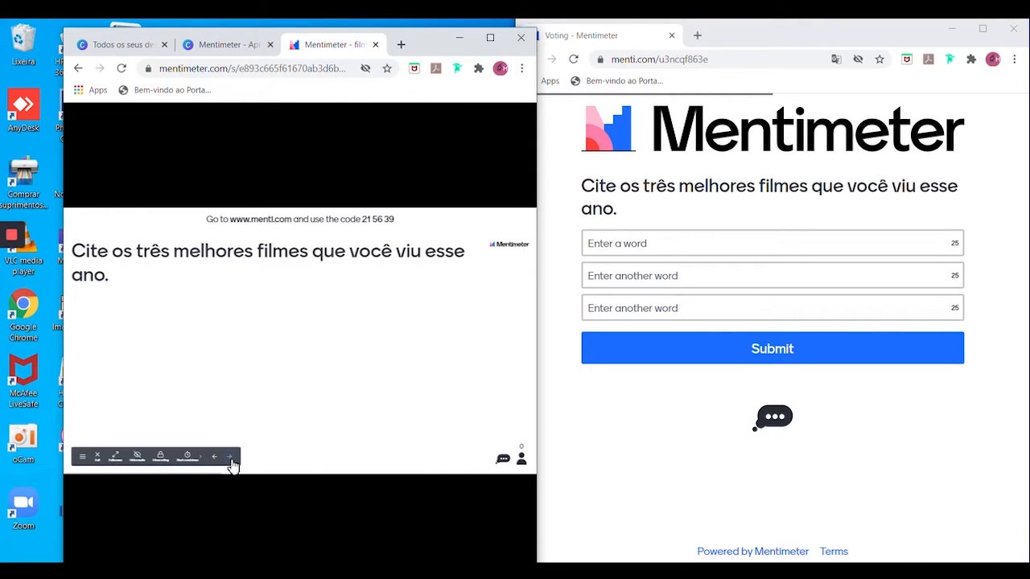
Step: Fill in Coringa, Avatar and Sexto Sentido as the three best films on the voting page
click(604, 248)
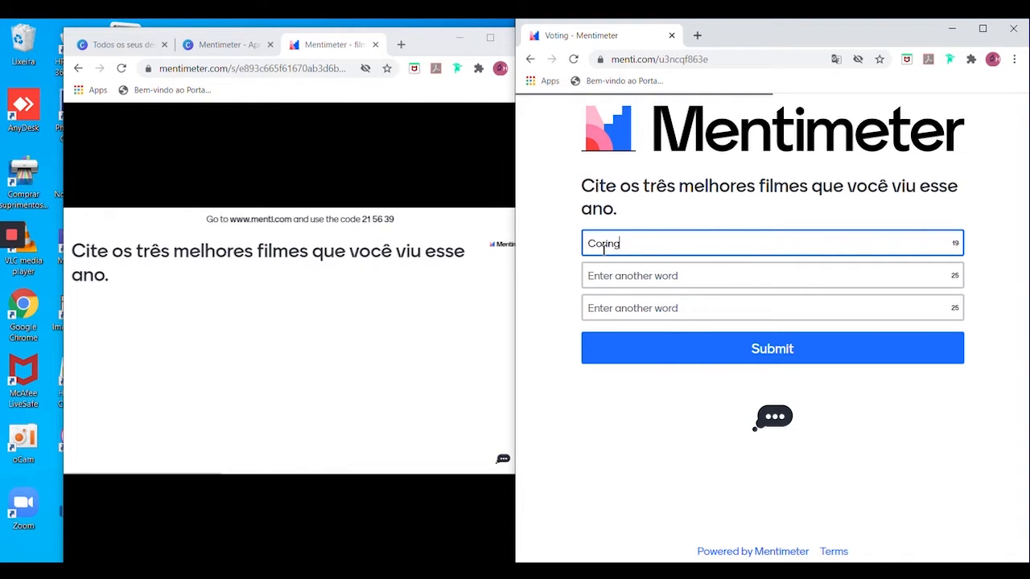
click(632, 286)
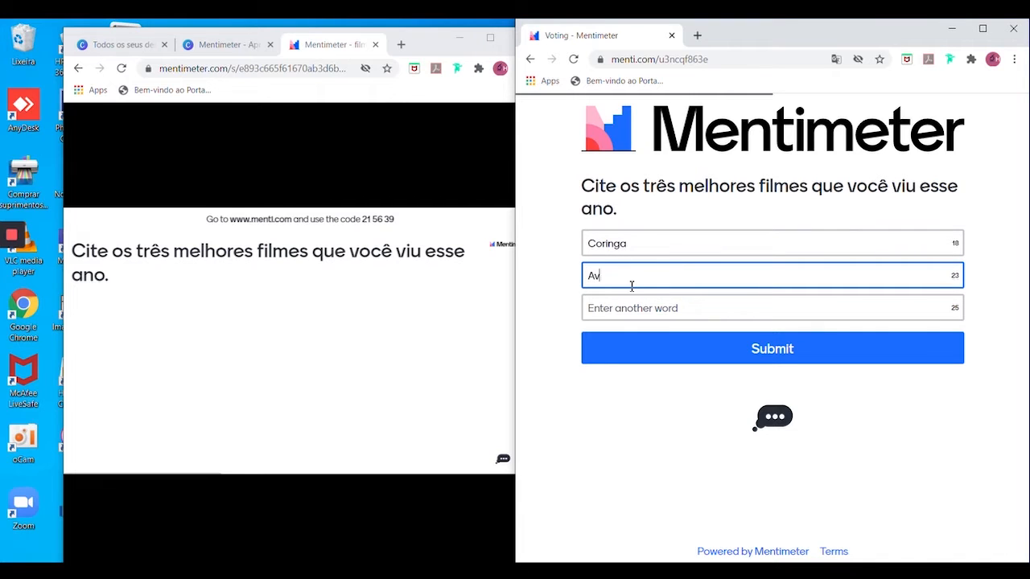
click(632, 310)
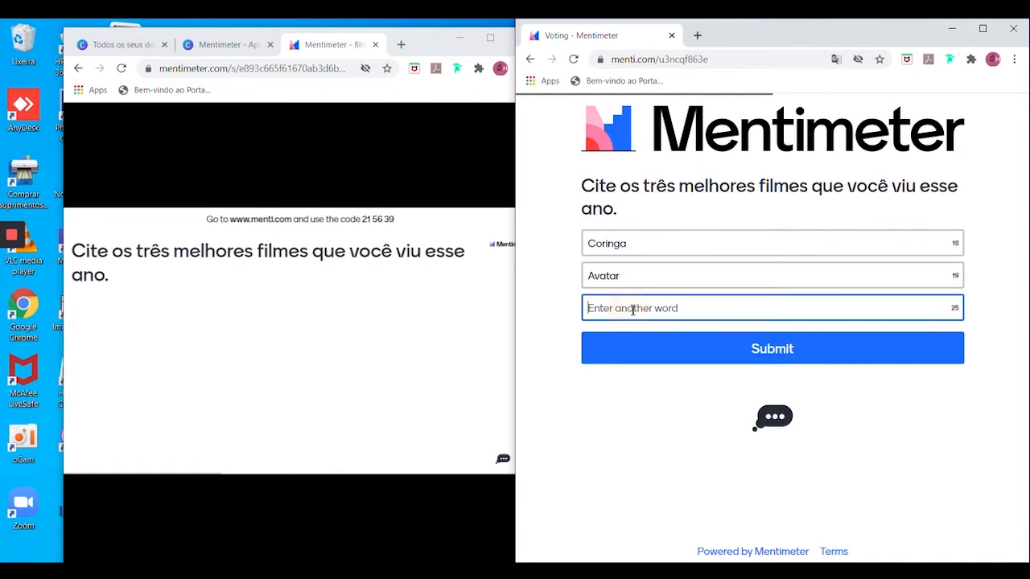
text(Sexto Sentido)
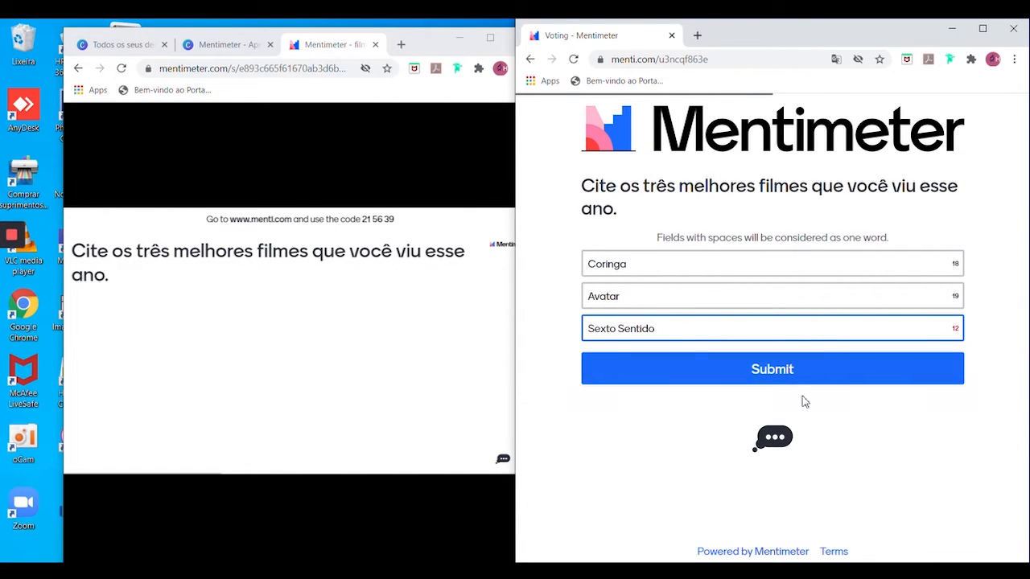
Step: Send the comment "ADORO!" to the presenter's screen and submit the three film answers
click(774, 440)
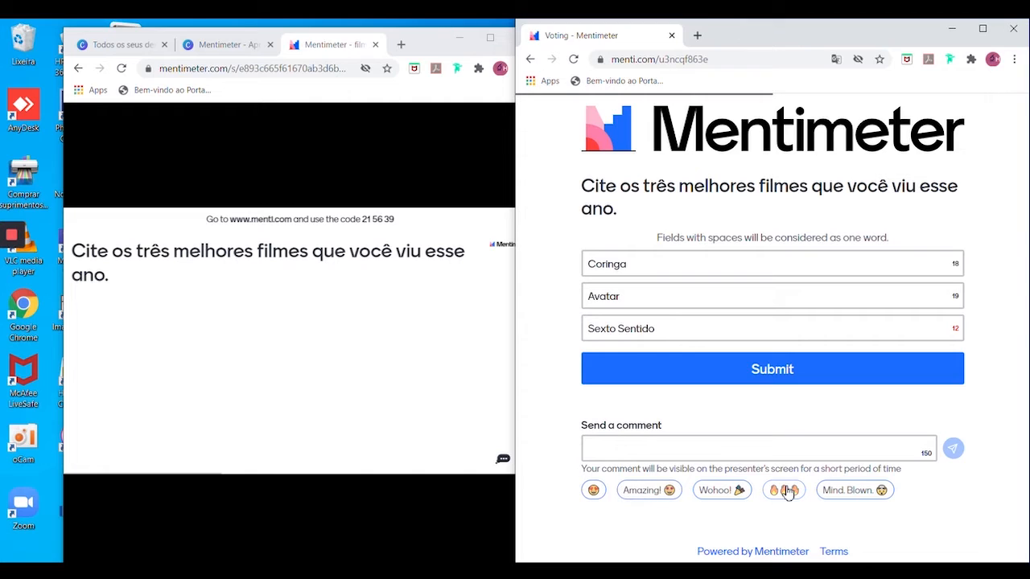
click(655, 453)
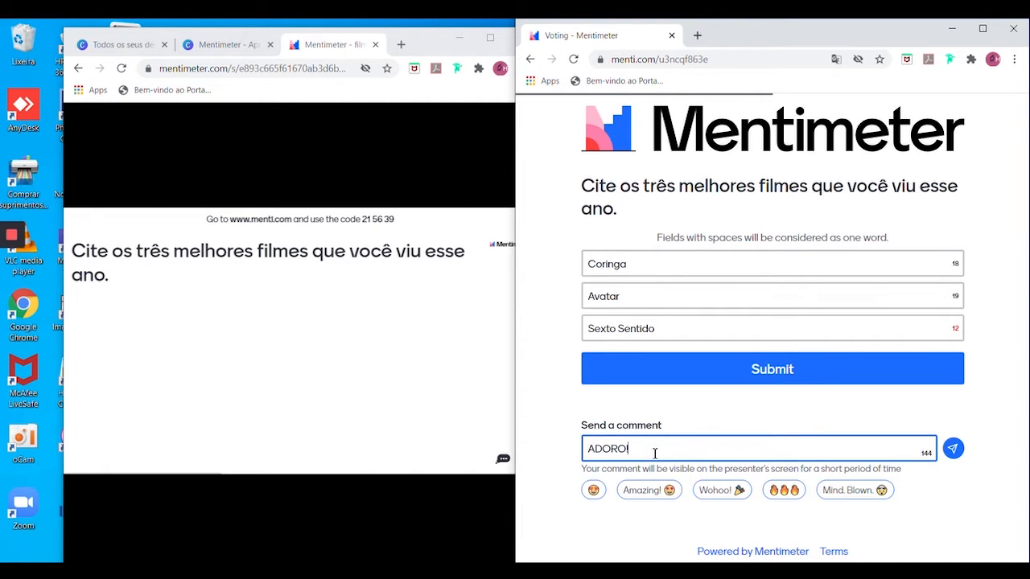
click(952, 447)
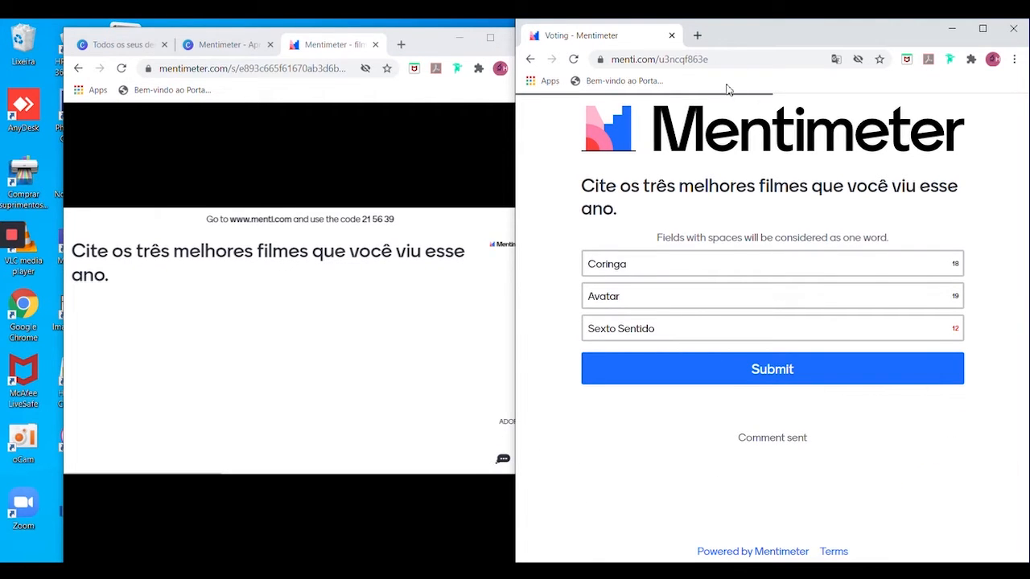
drag(742, 40, 796, 41)
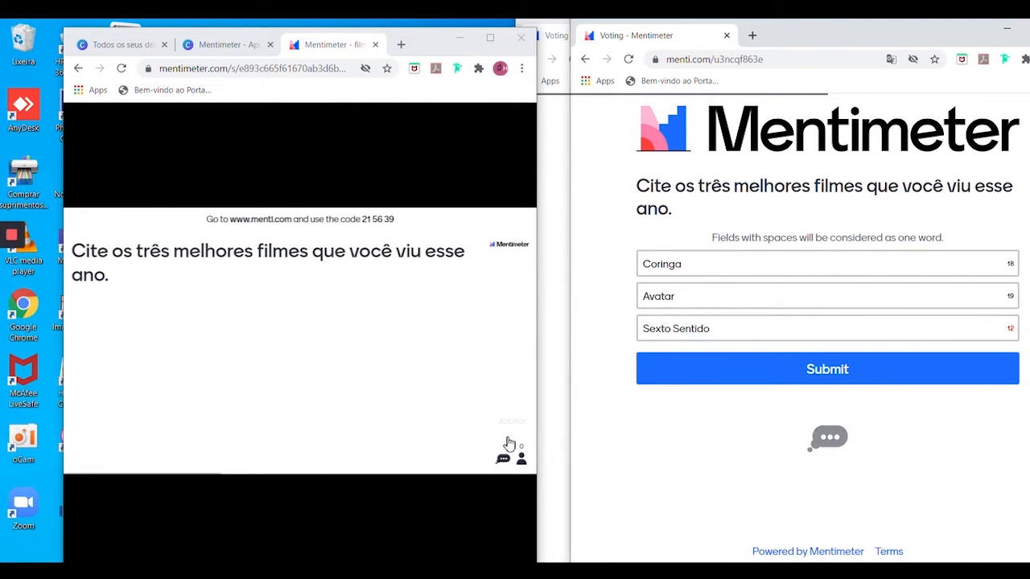
click(792, 385)
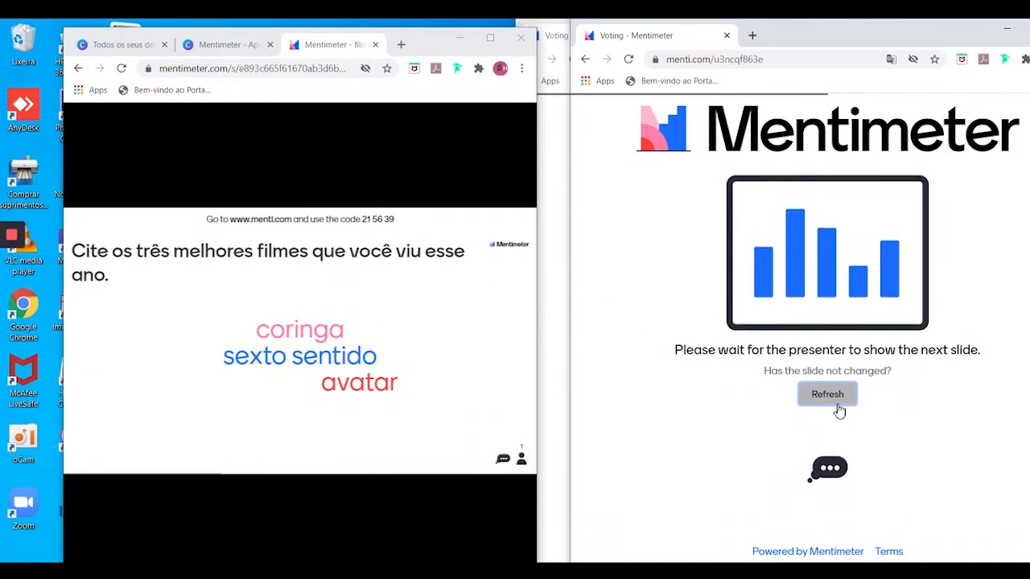
Step: Start the quiz countdown on the next slide and answer the Disney question with Pequena Sereia
click(314, 356)
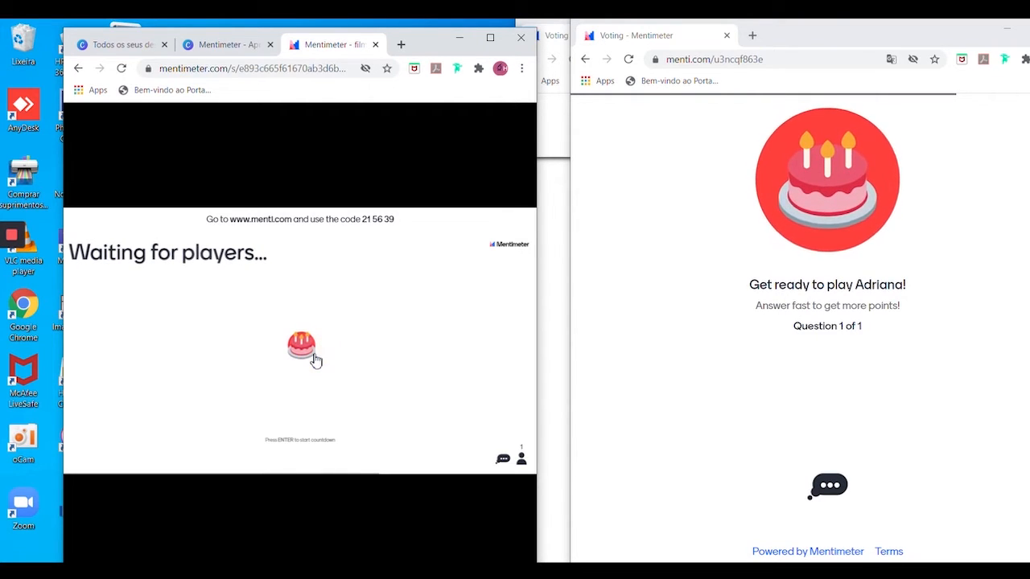
key(Return)
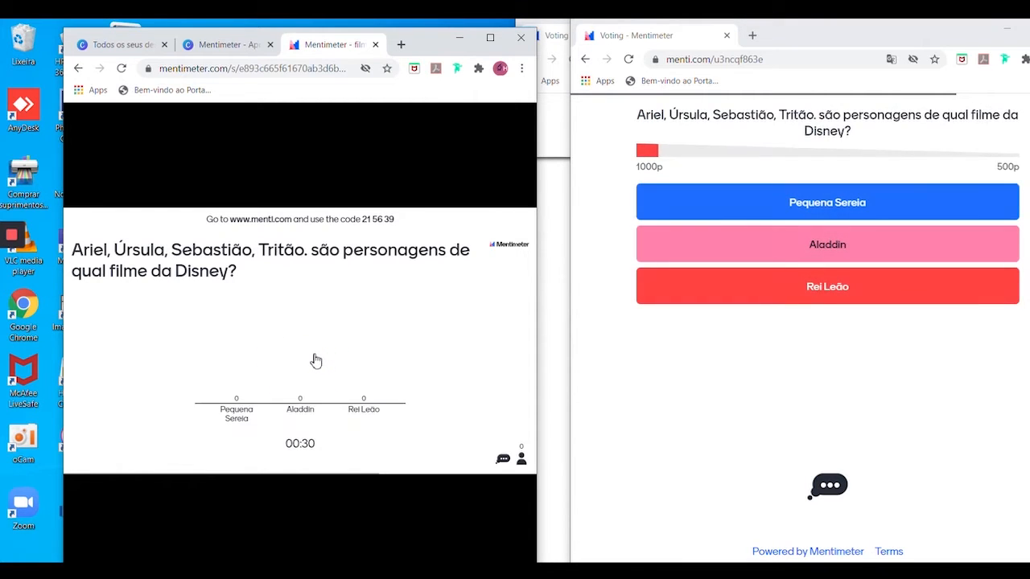
click(789, 204)
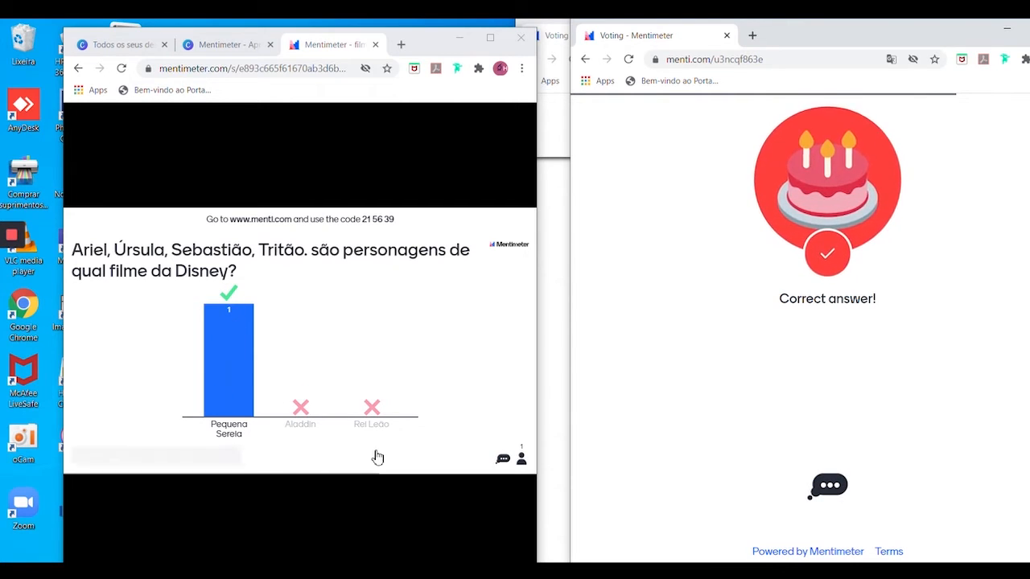
Step: Advance the presentation to the leaderboard and skip sharing the result on the participant page
click(230, 456)
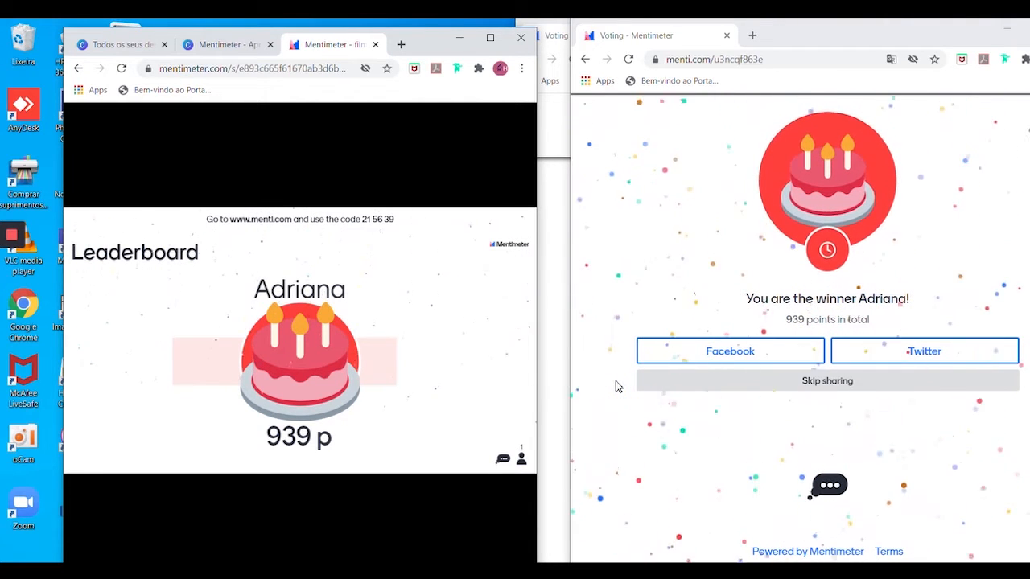
click(800, 384)
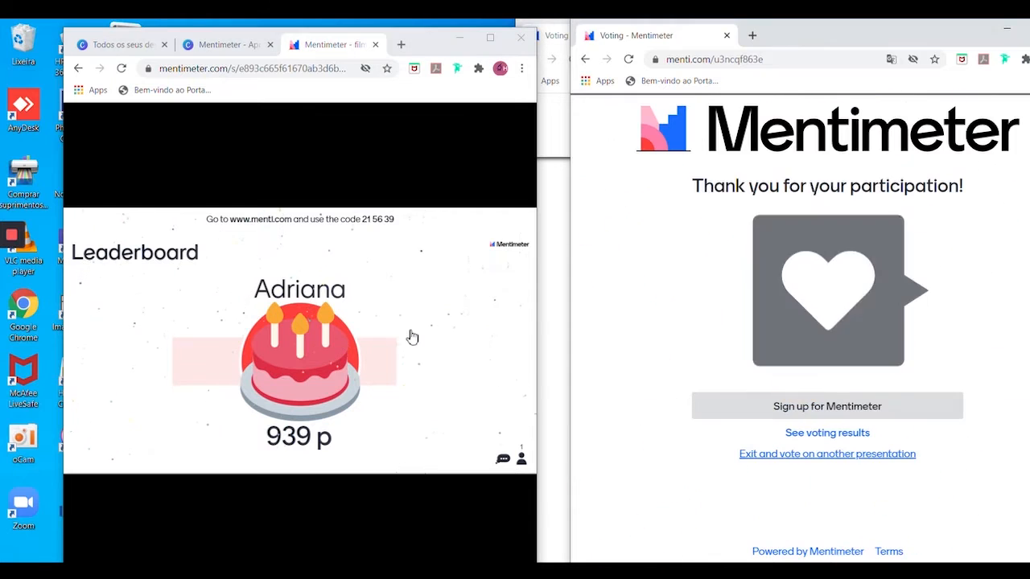
Step: Maximize the presentation window and exit presentation mode to return to the slide editor
click(408, 325)
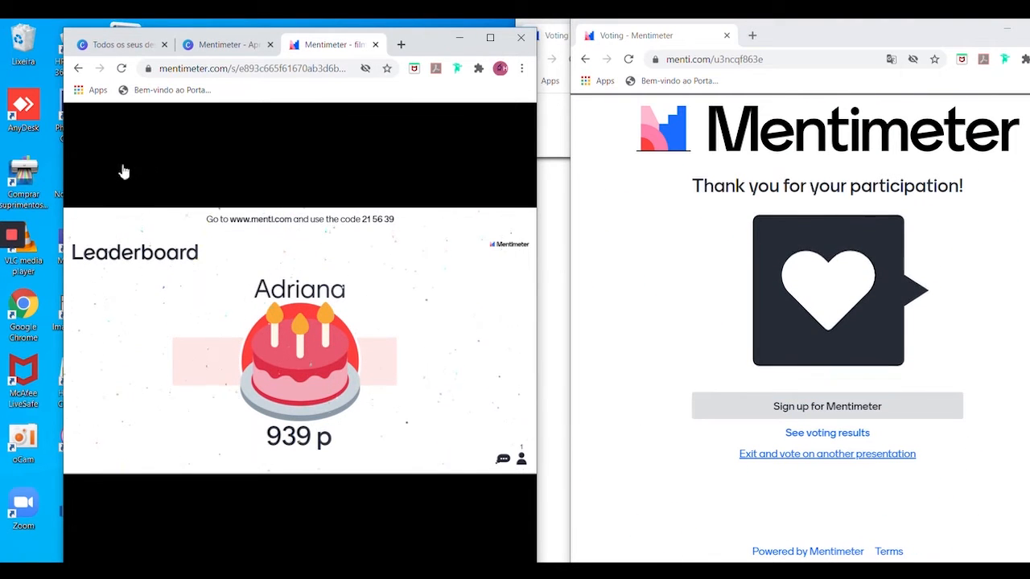
click(490, 39)
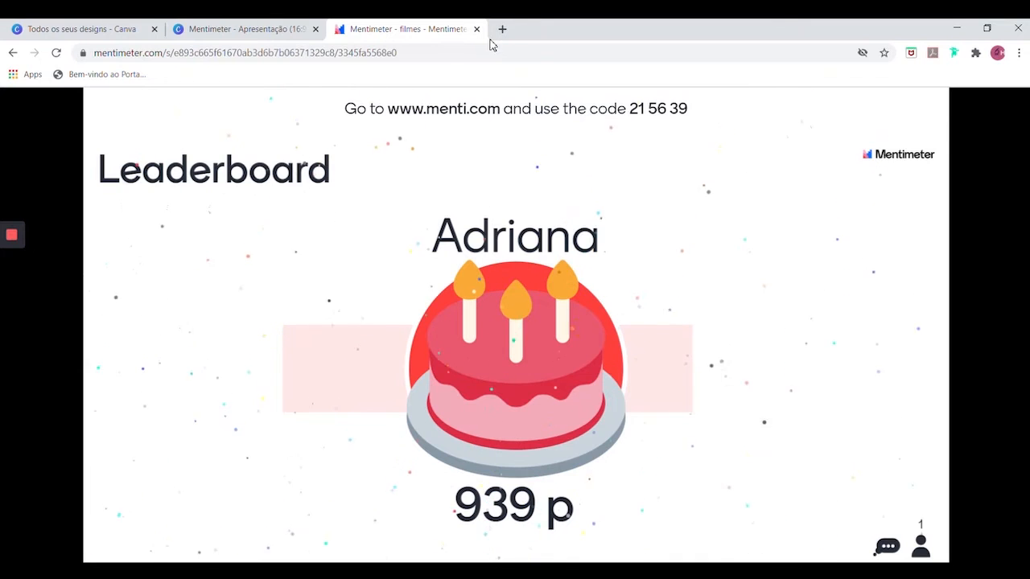
key(Escape)
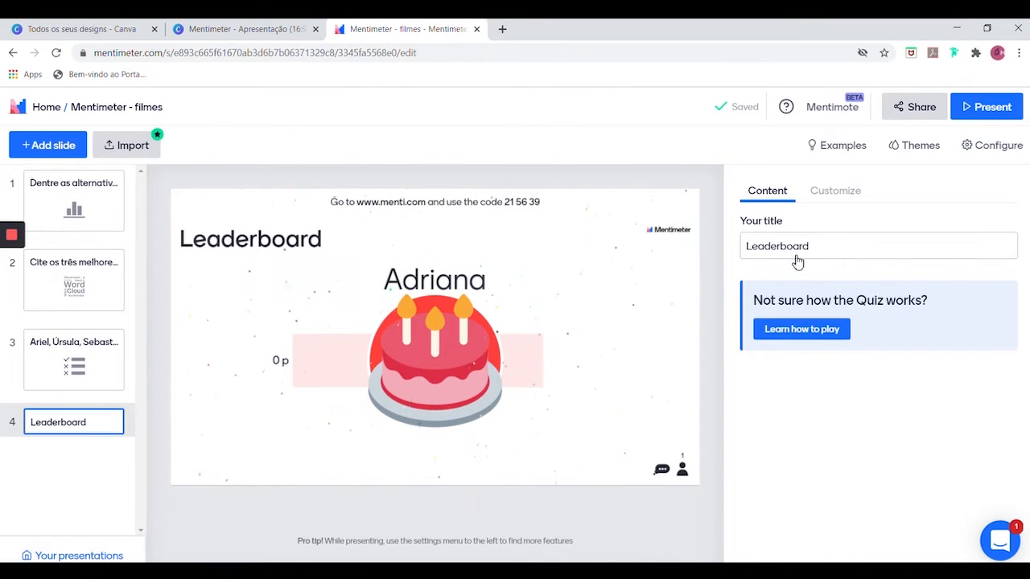
Step: Return to the list of presentations and start creating a new presentation
click(48, 108)
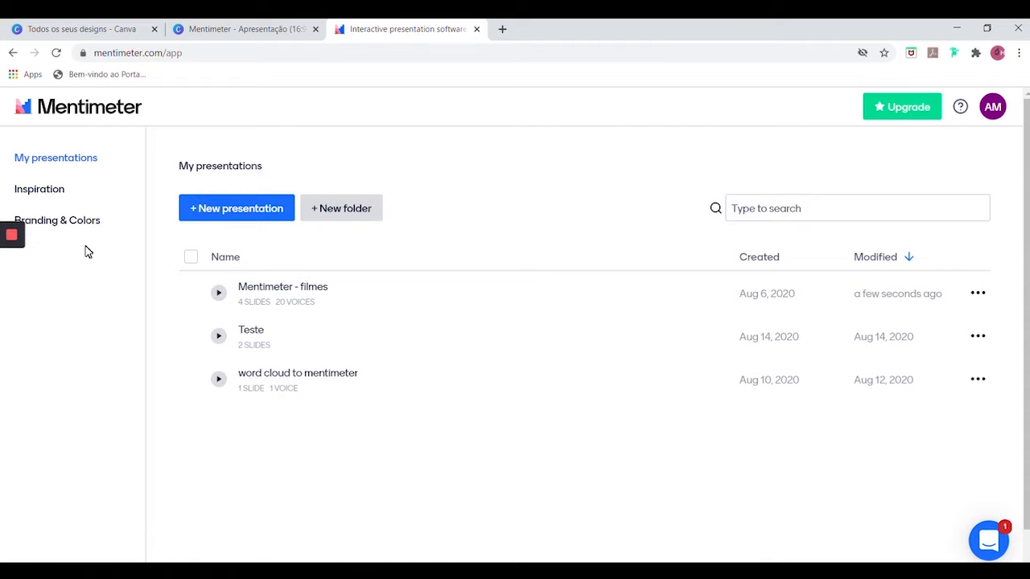
click(269, 210)
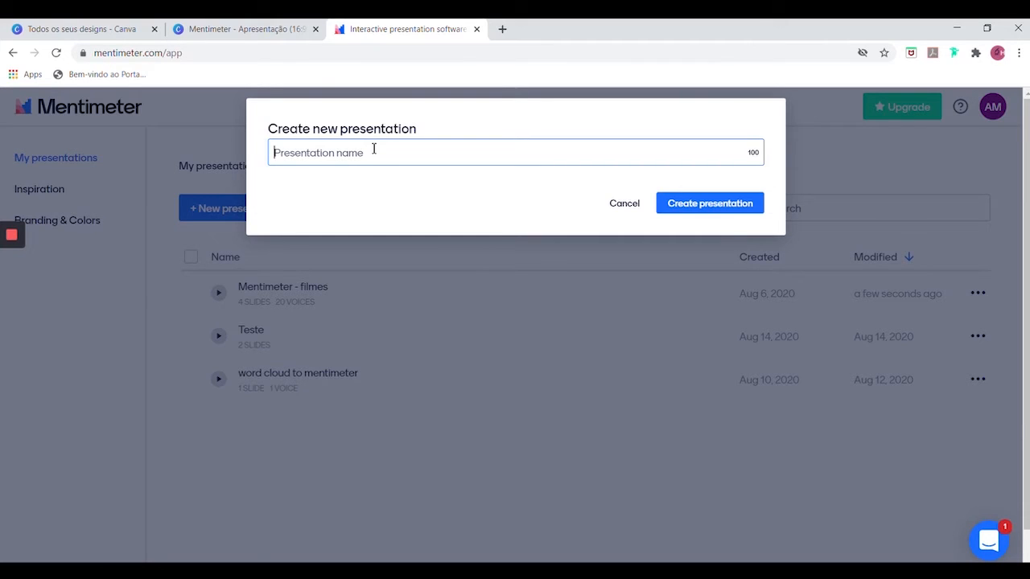
text(Tecido Mus)
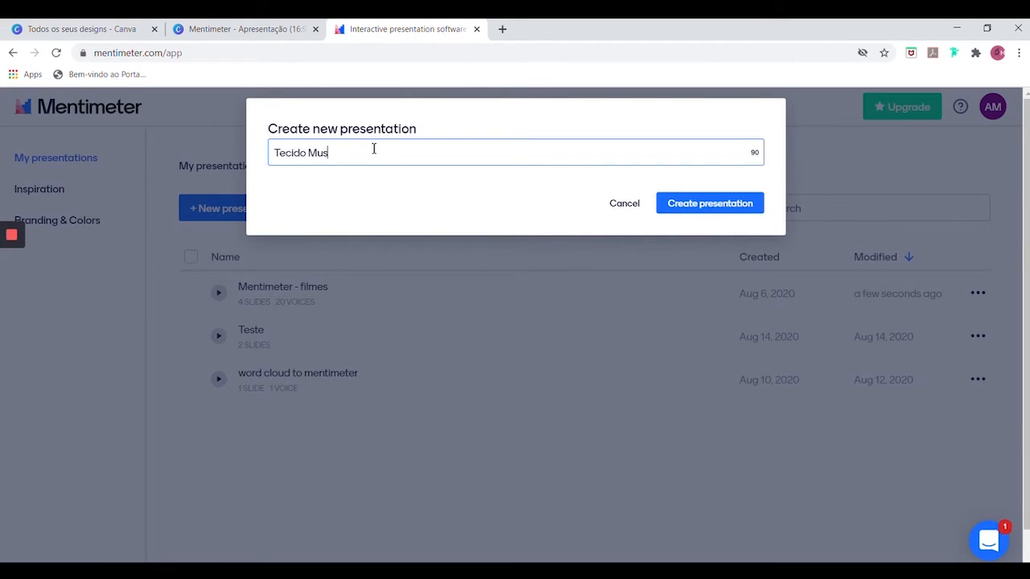
text(culo)
key(BackSpace)
key(BackSpace)
key(BackSpace)
key(BackSpace)
key(BackSpace)
key(BackSpace)
key(BackSpace)
key(BackSpace)
key(BackSpace)
key(BackSpace)
key(BackSpace)
key(BackSpace)
key(BackSpace)
Step: Name the new presentation "Tecidos Básicos" and create it
text(Tecidos Básicos)
click(704, 211)
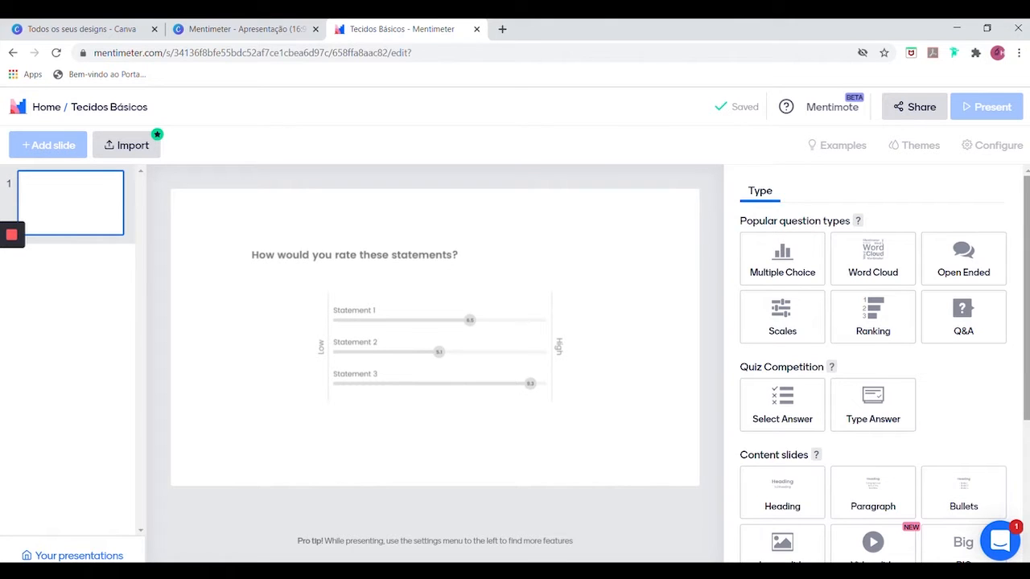
Step: Look through the available slide types, from the popular question types to the advanced questions
scroll(869, 255, down, 1)
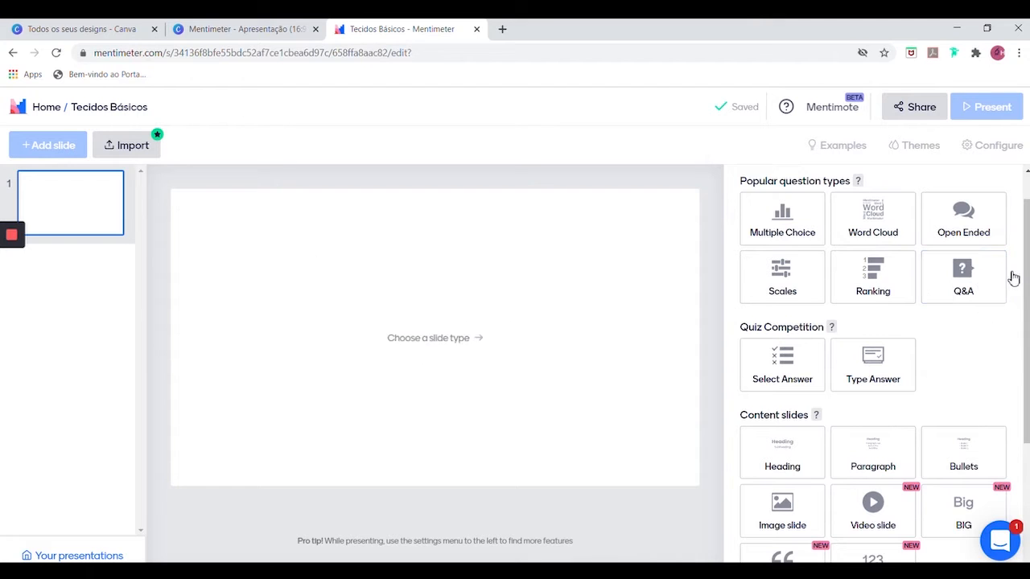
drag(1028, 270, 1028, 299)
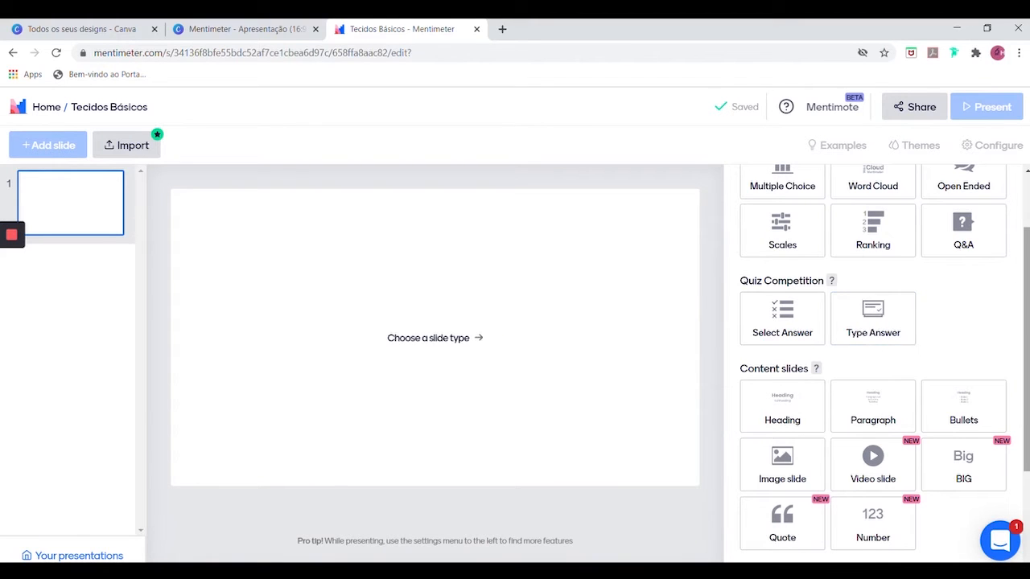
drag(1025, 285, 1025, 339)
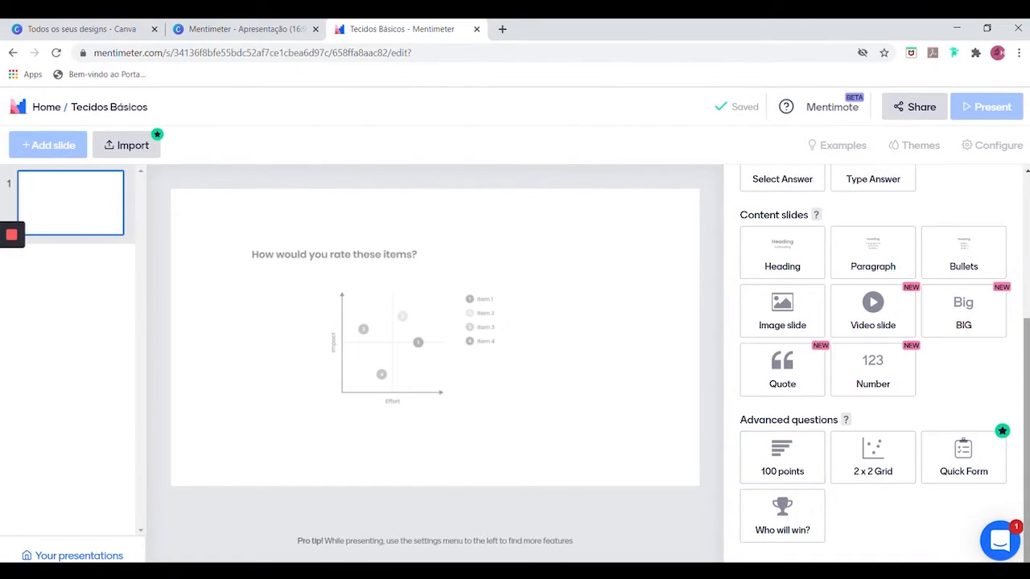
Step: Make the first slide a Multiple Choice question and open its question text for editing
drag(1027, 402, 1023, 239)
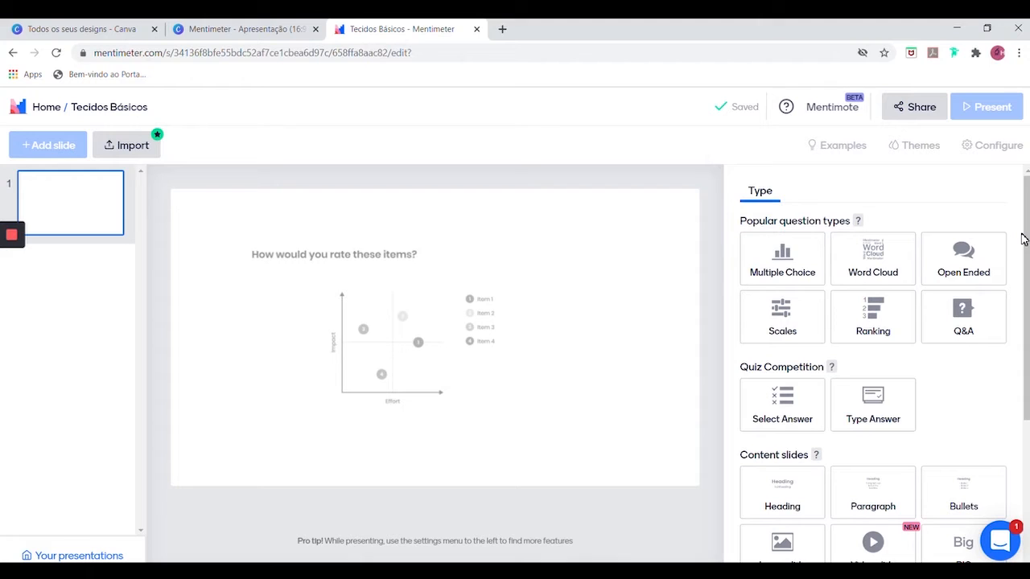
click(796, 262)
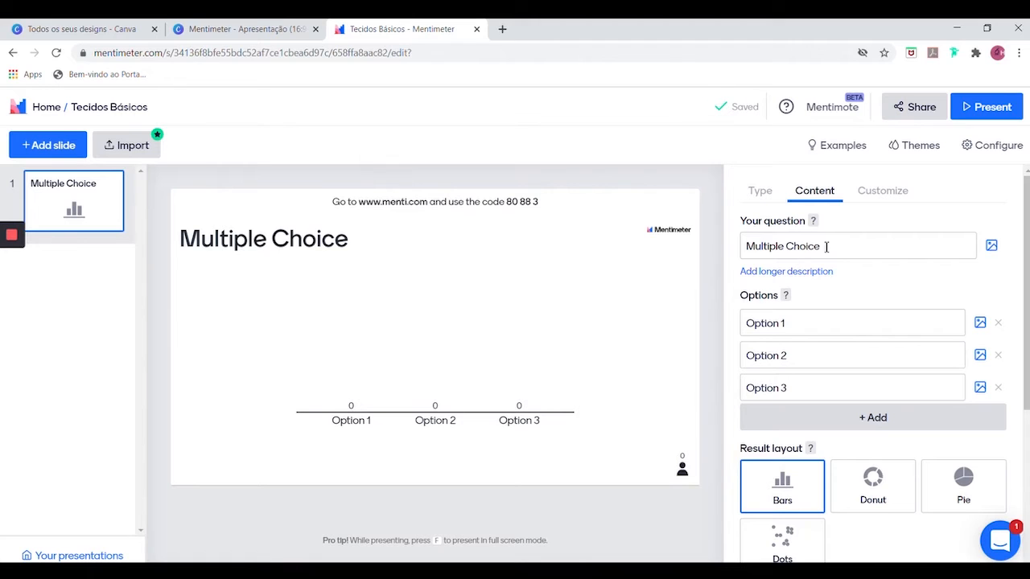
click(827, 247)
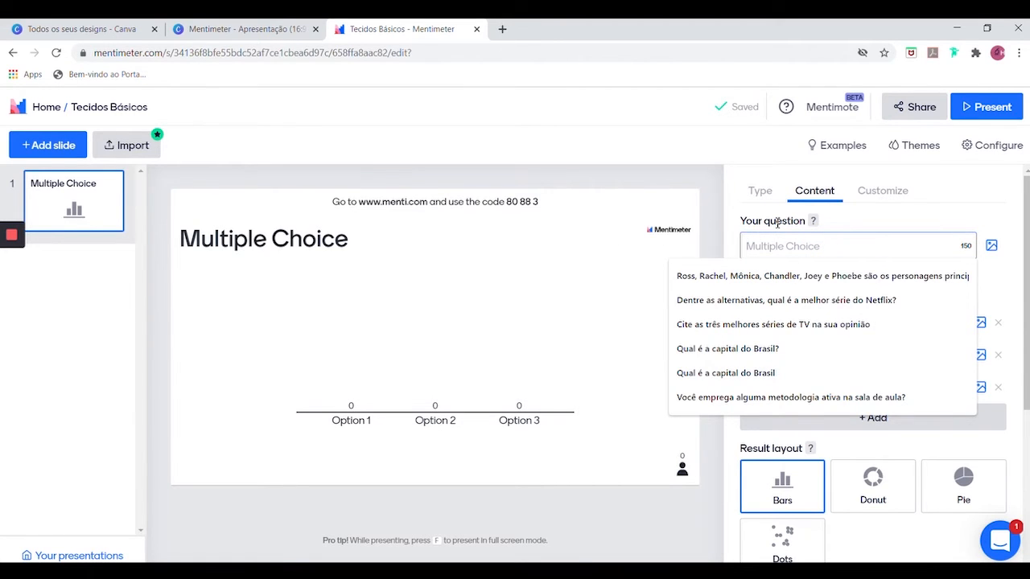
text(Qual é)
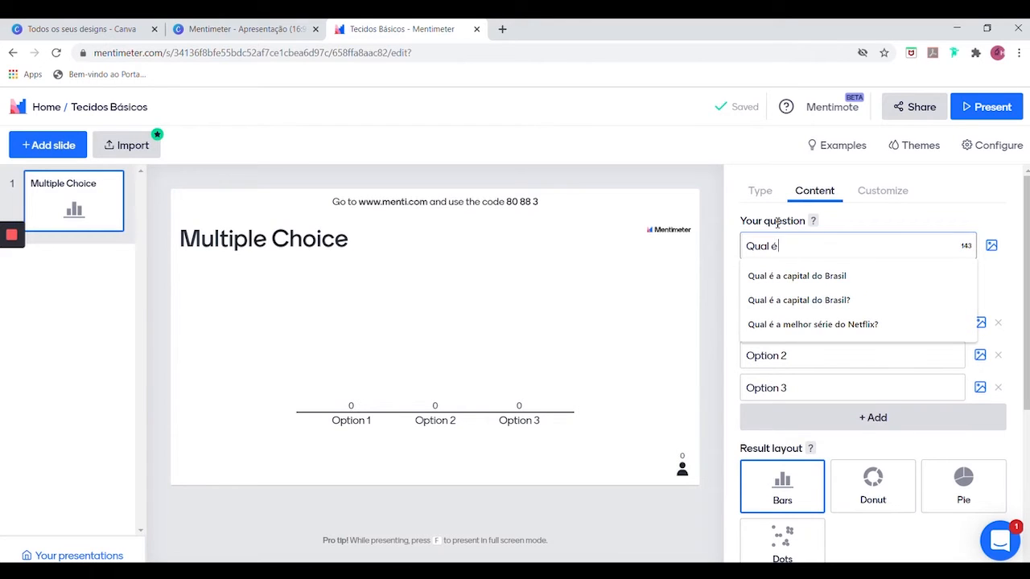
text( o)
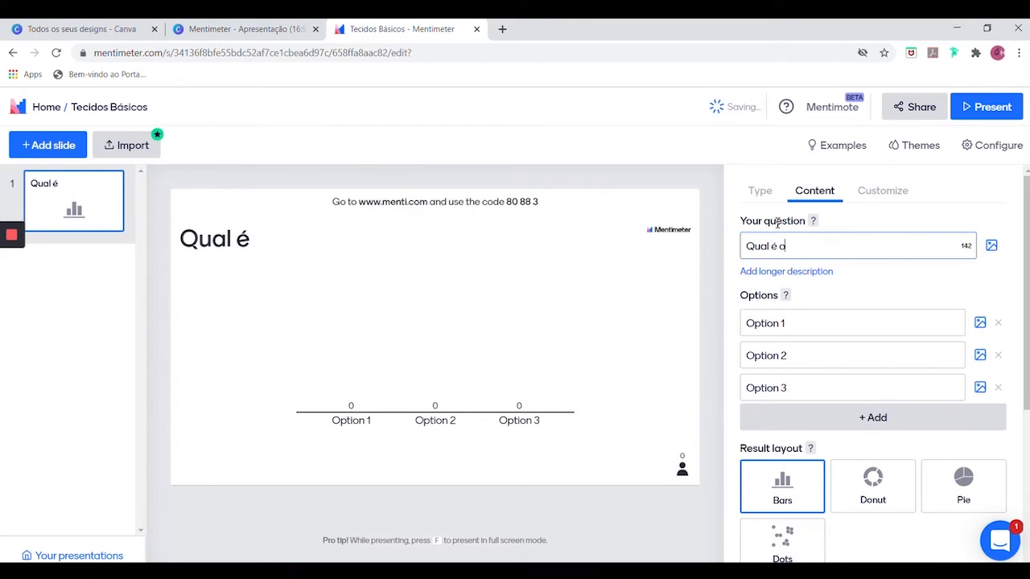
key(BackSpace)
key(BackSpace)
key(BackSpace)
key(BackSpace)
key(BackSpace)
key(BackSpace)
key(BackSpace)
key(BackSpace)
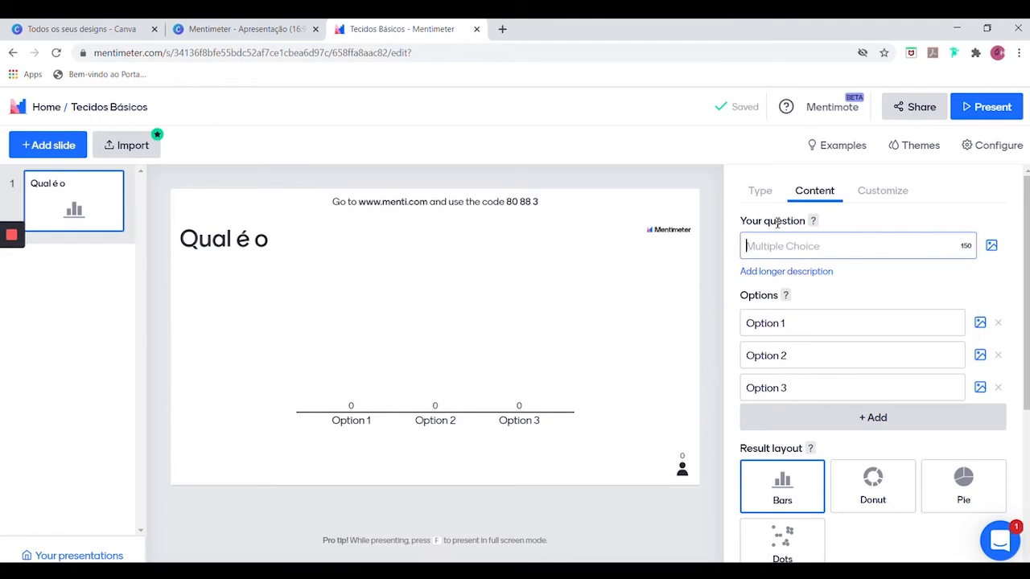
Step: Enter the question "Classifique o tecido muscular que possui estriações, é multinucleado e possui núcleos periféricos."
text(Classi)
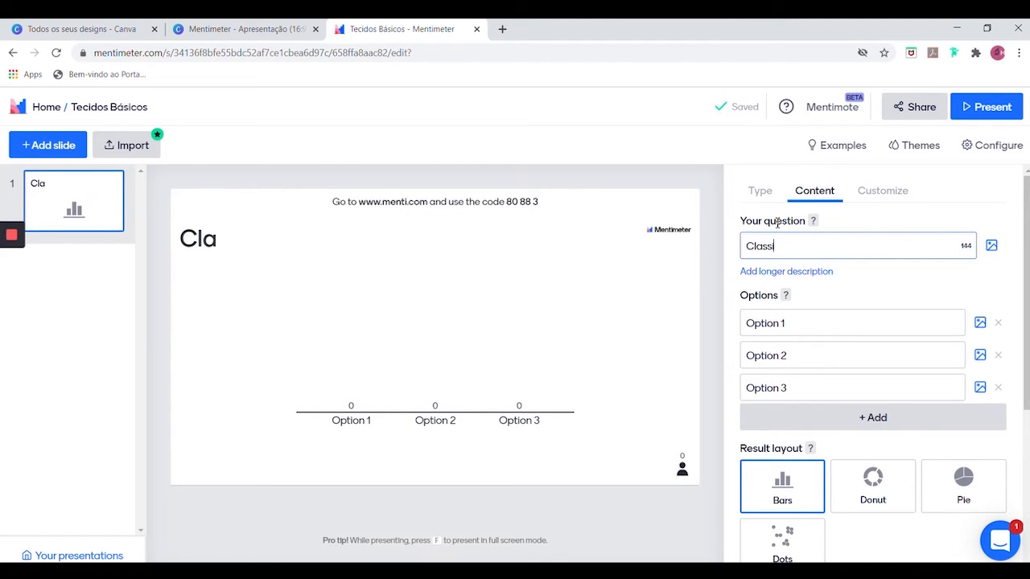
text(fique o)
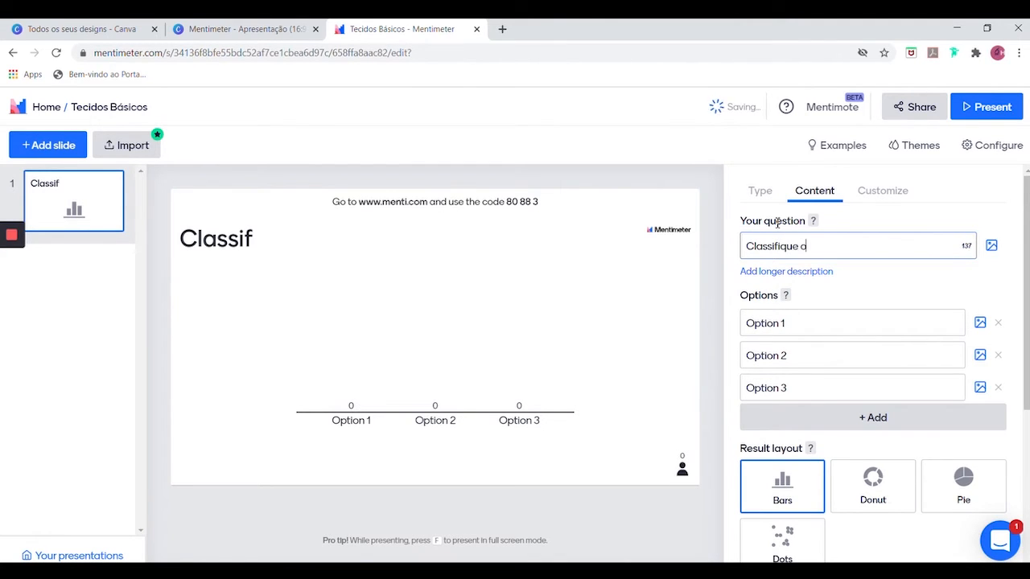
text( tecido muscular)
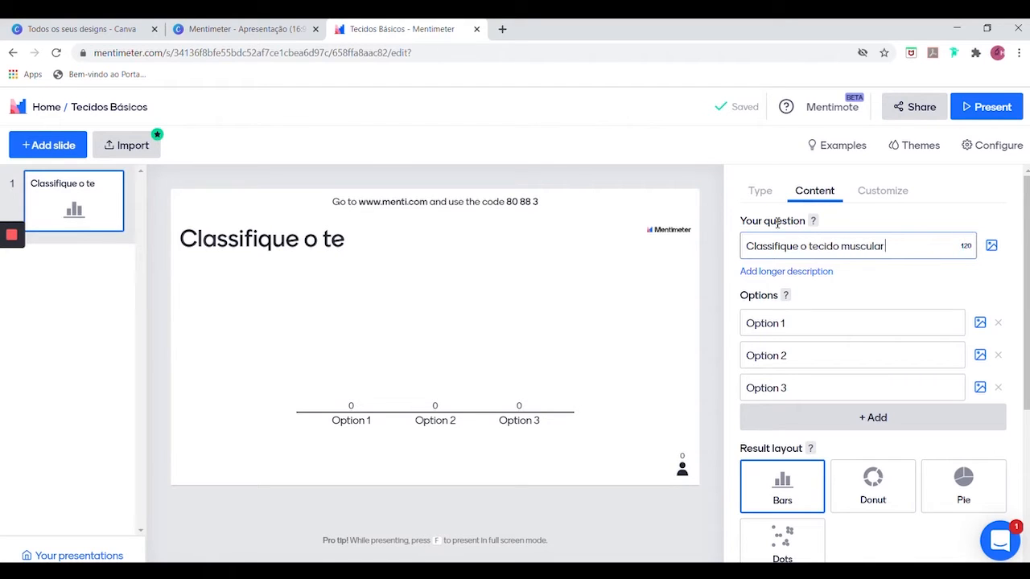
text( que possui)
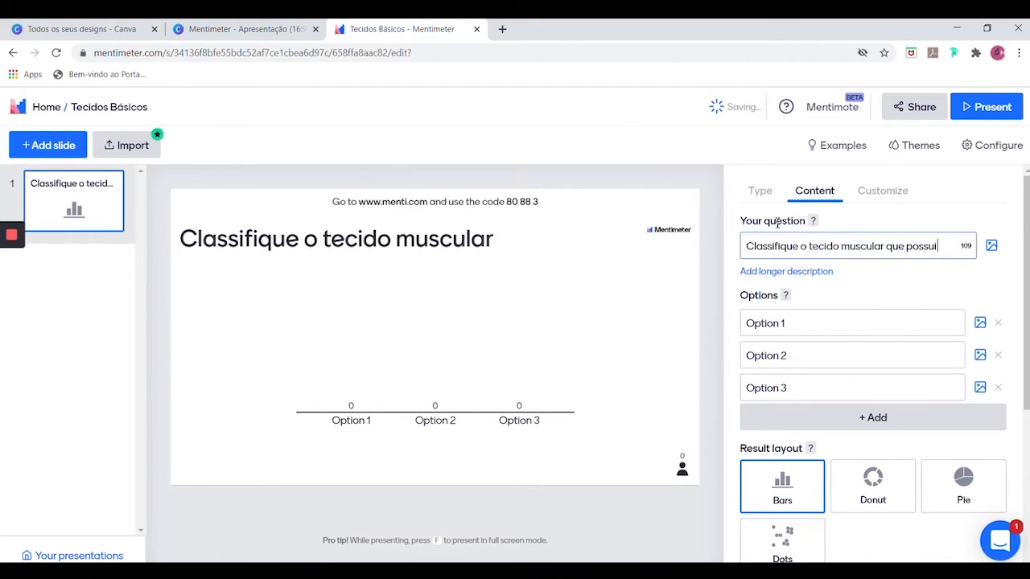
text( estriações)
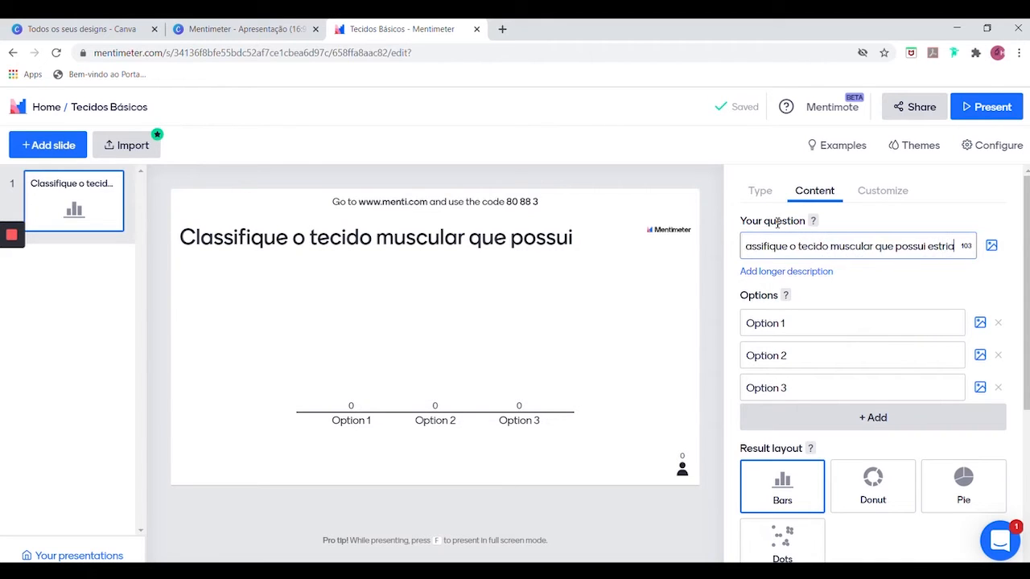
text(, )
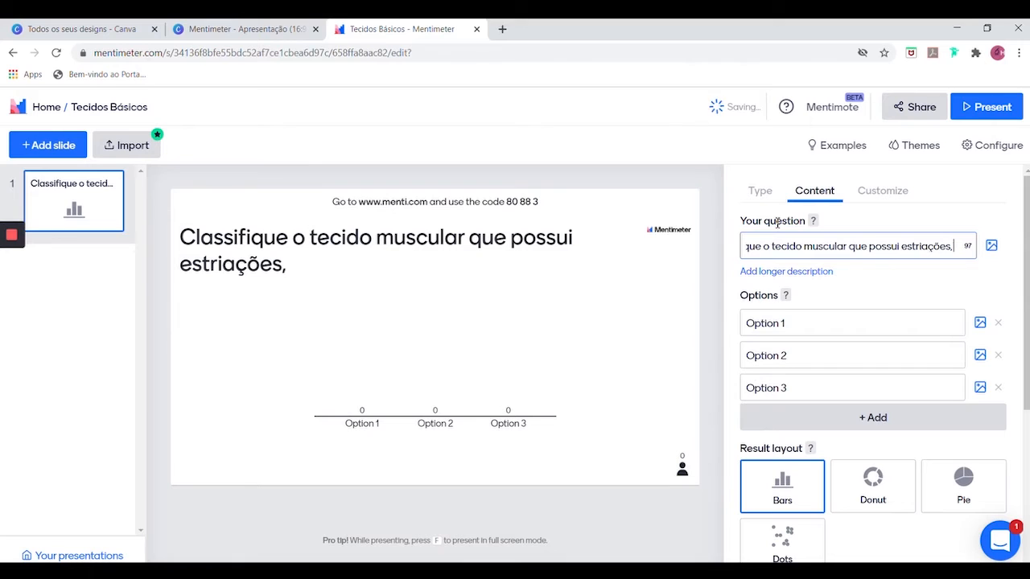
text(é multi)
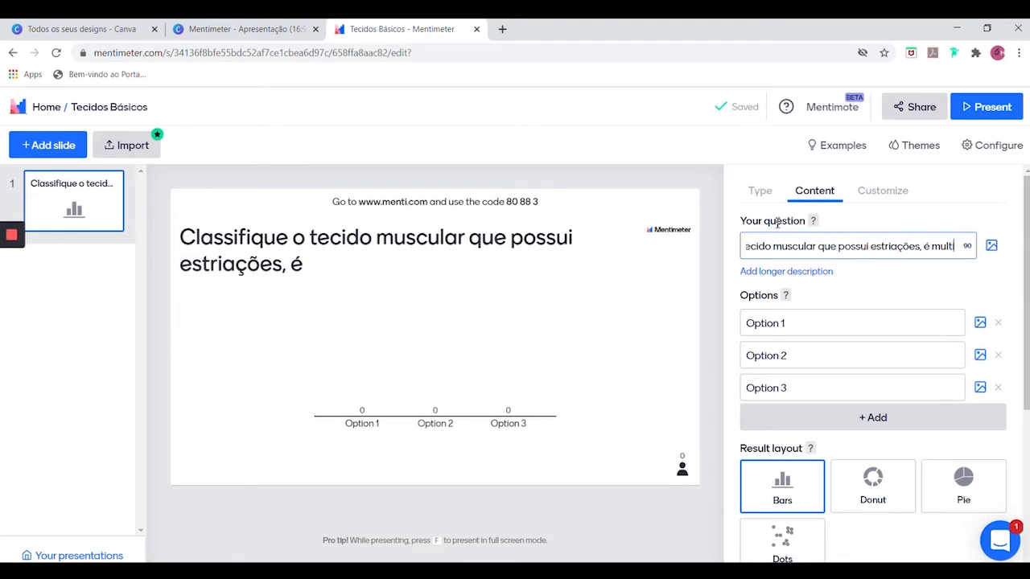
text(nucleado)
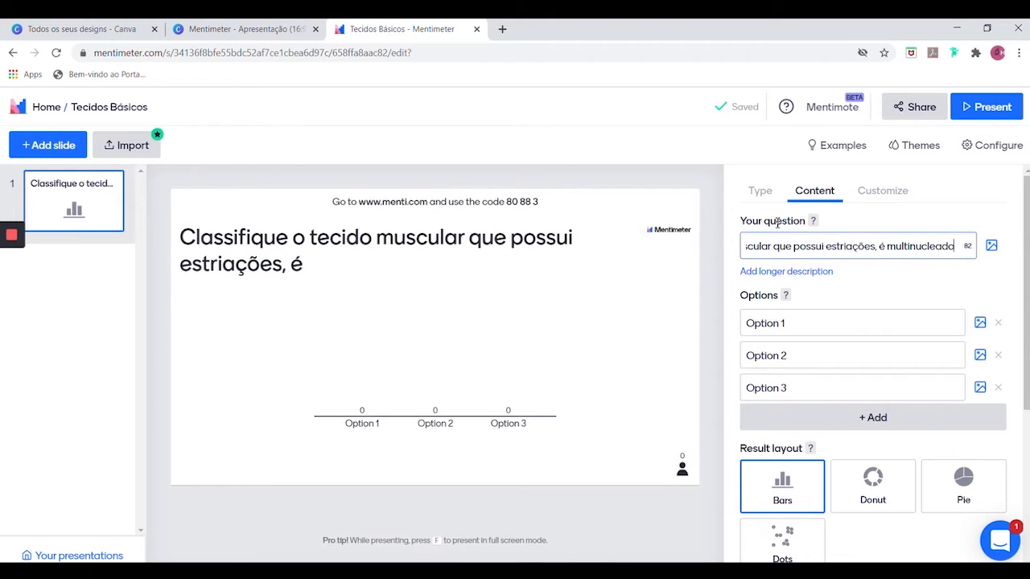
text( e possui n)
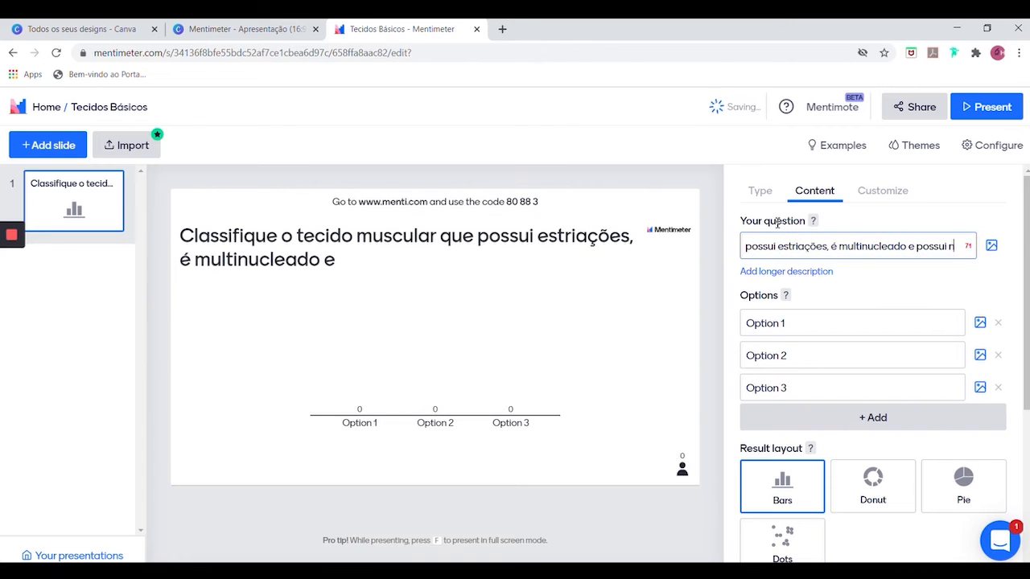
text(úcleos perif)
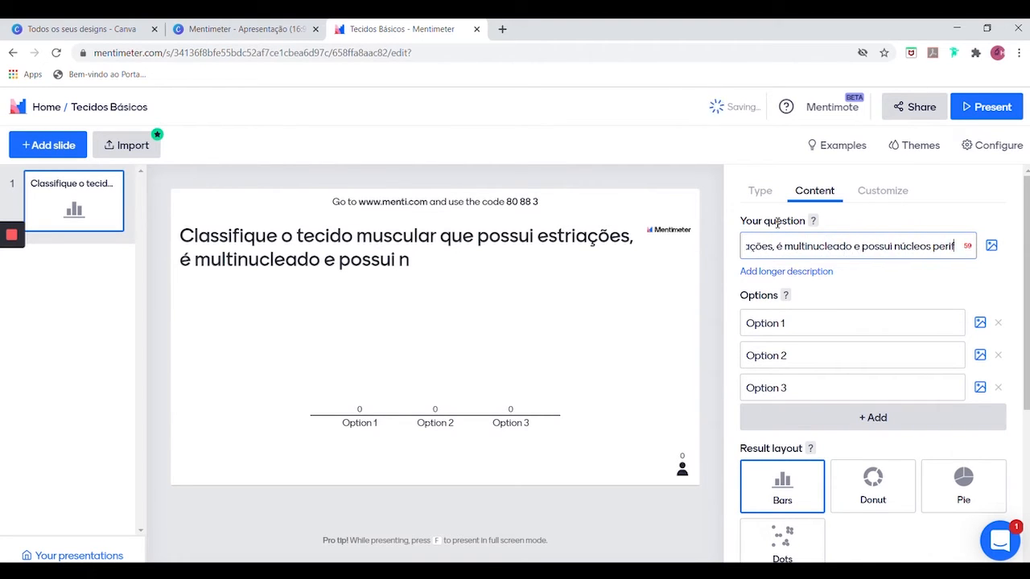
text(éricos.)
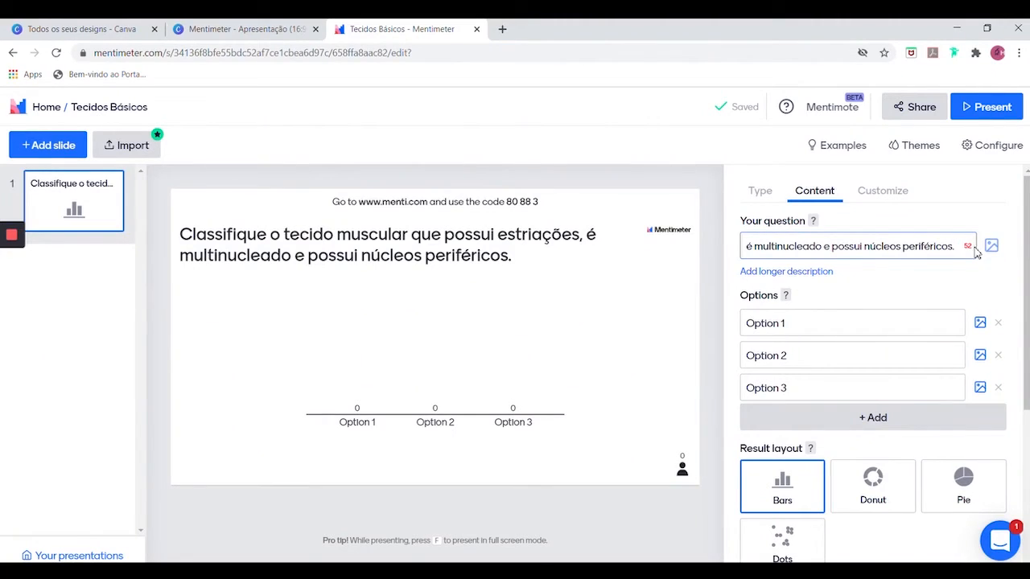
Step: Set the first answer option to "Tecido Muscular Estriado Esquelético"
click(806, 326)
text(Te)
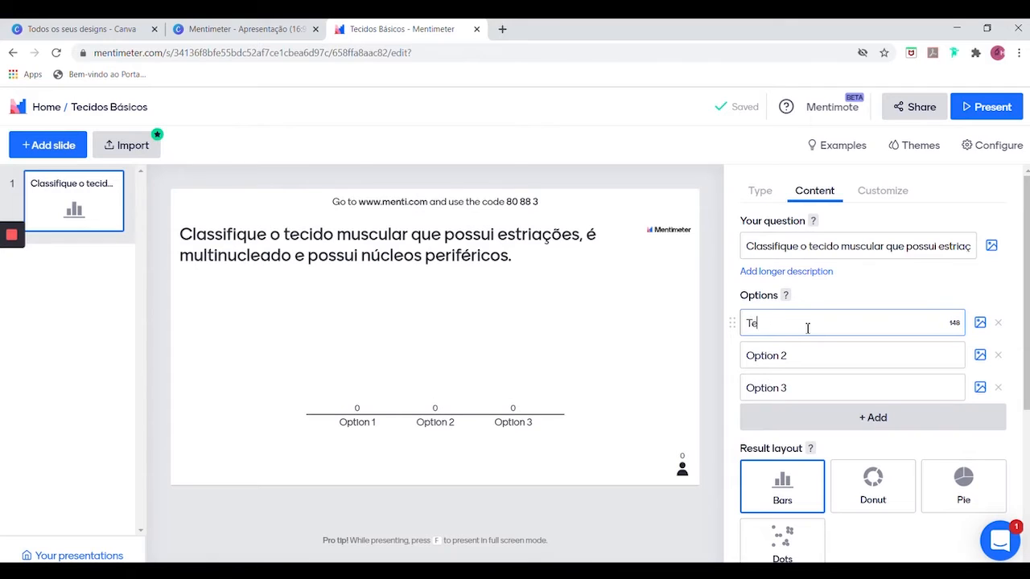
text(cido Mus)
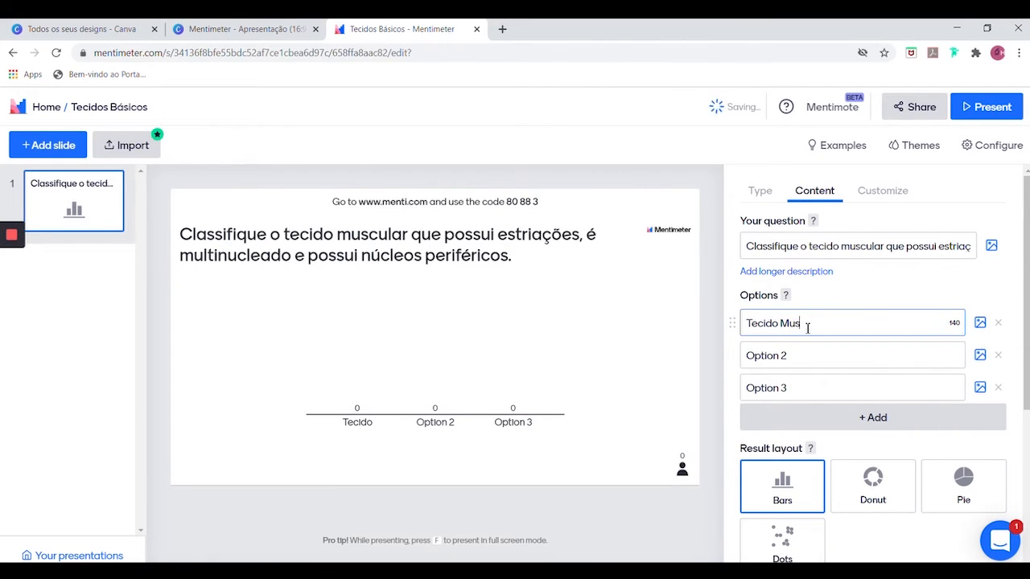
text(cular Estriad)
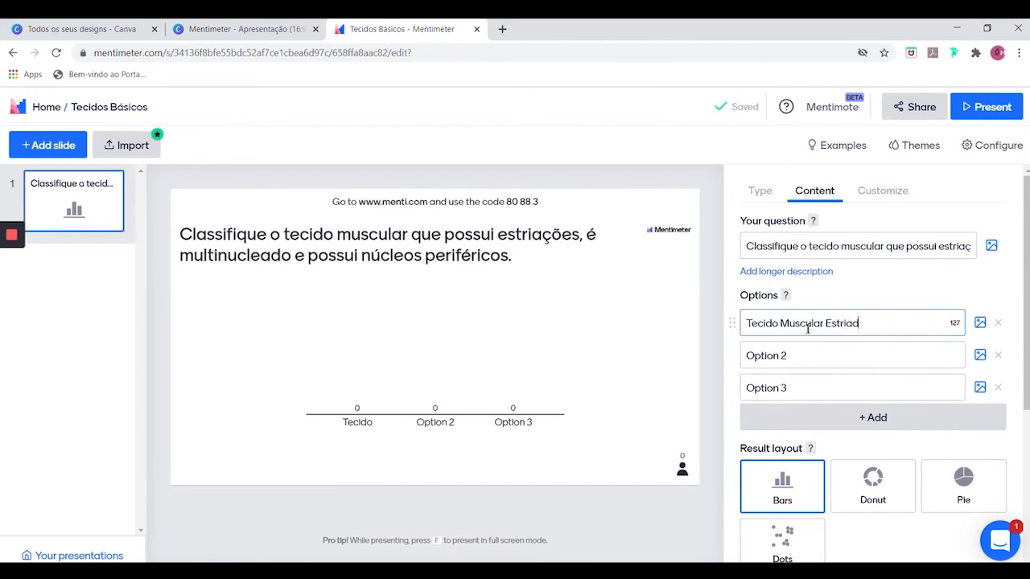
text(o Esquel)
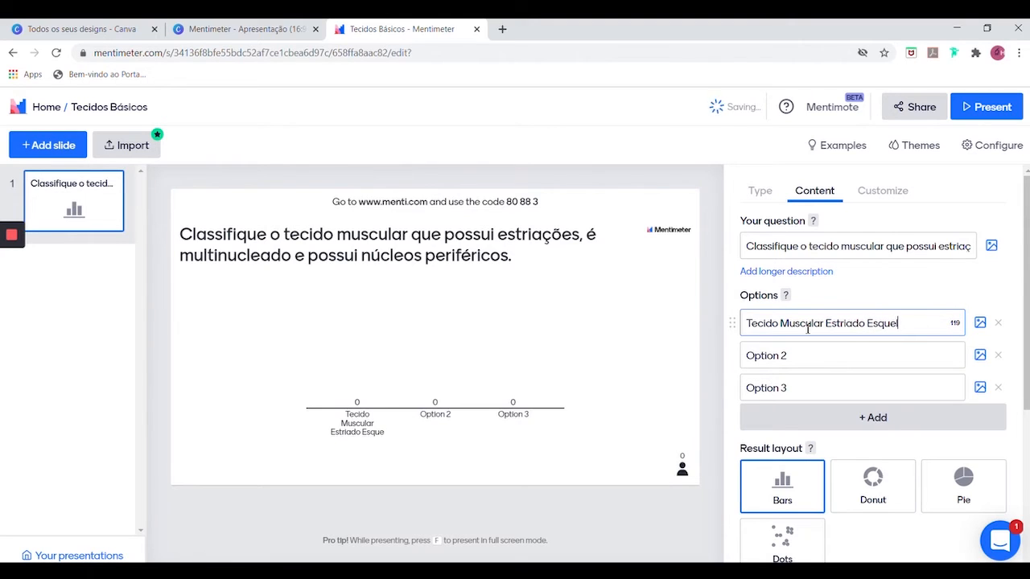
text(ético)
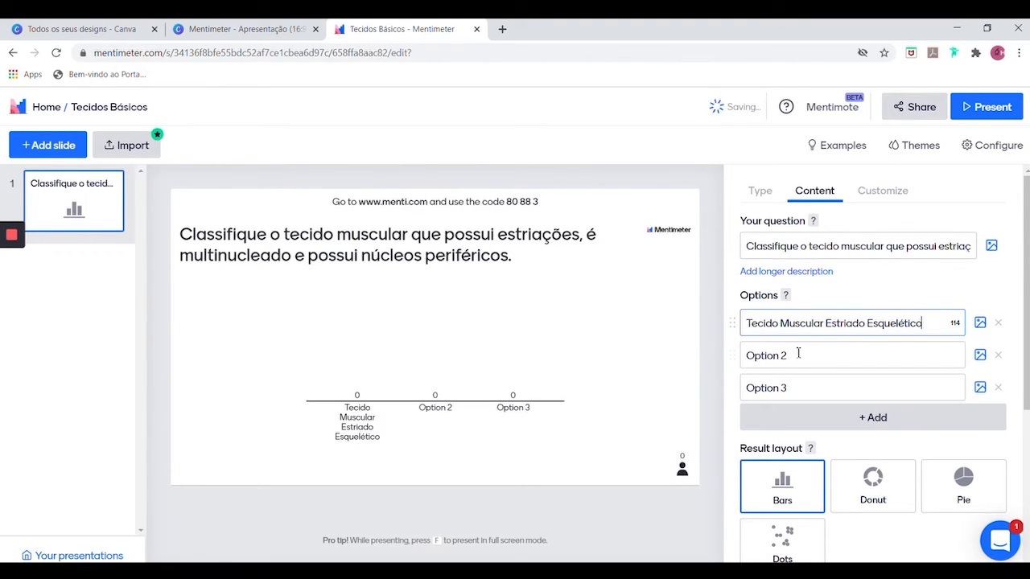
Step: Set the second answer option to "Tecido Muscular estriado cardíaco" and the third to "Tecido Muscular Liso"
click(796, 355)
text(Tecido )
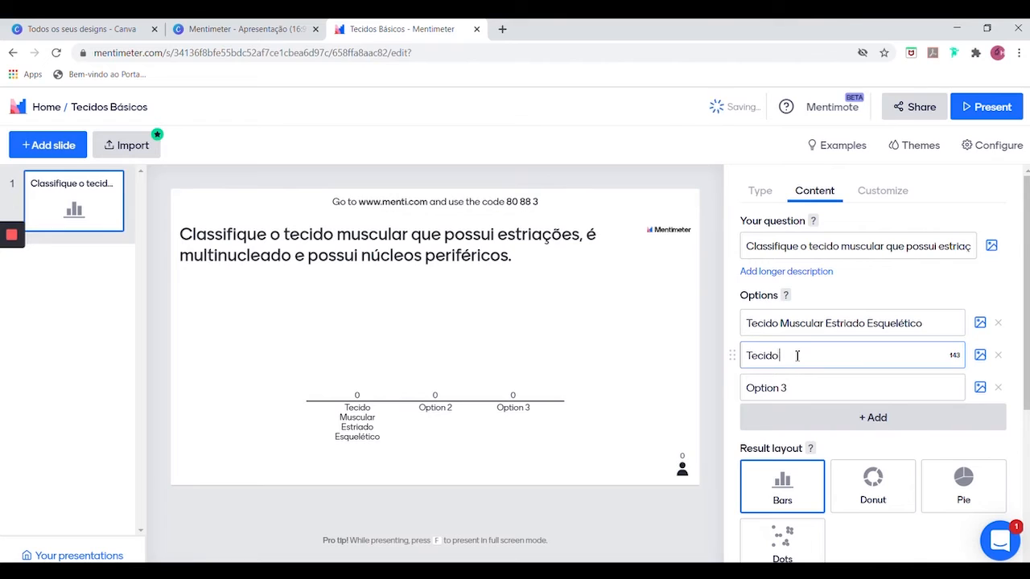
text(Muscular estriado cardiaco)
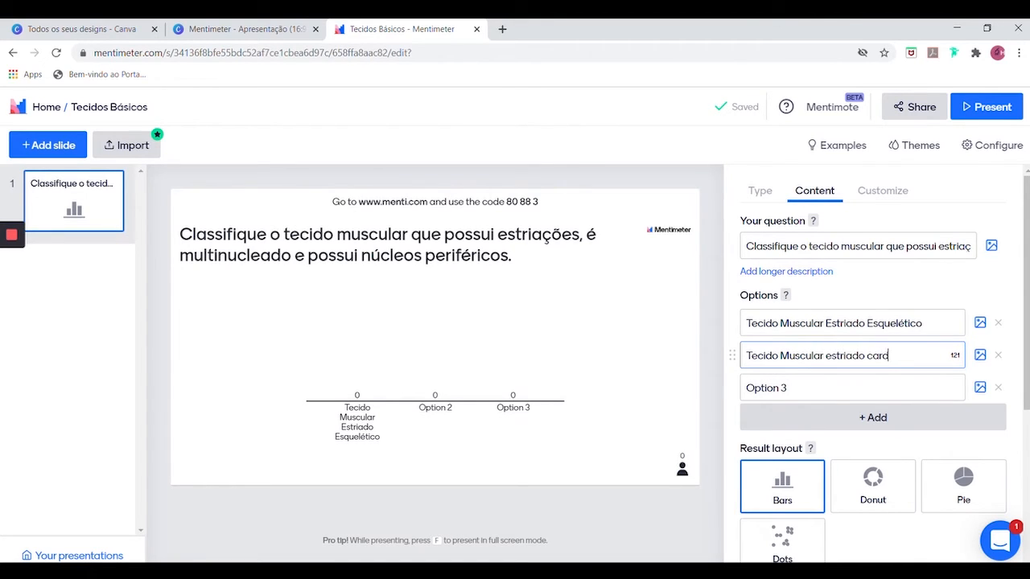
click(777, 387)
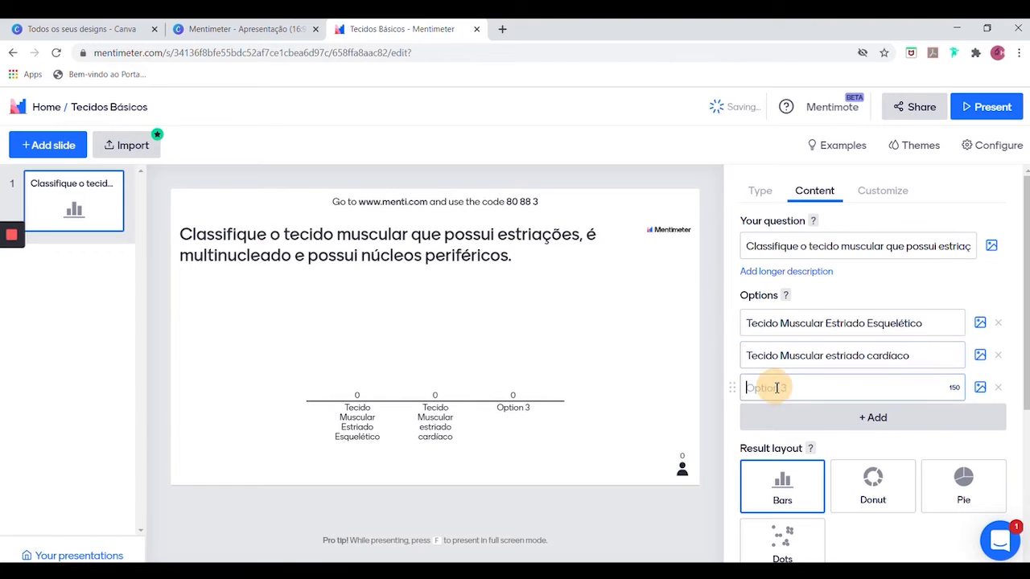
text(Tecido )
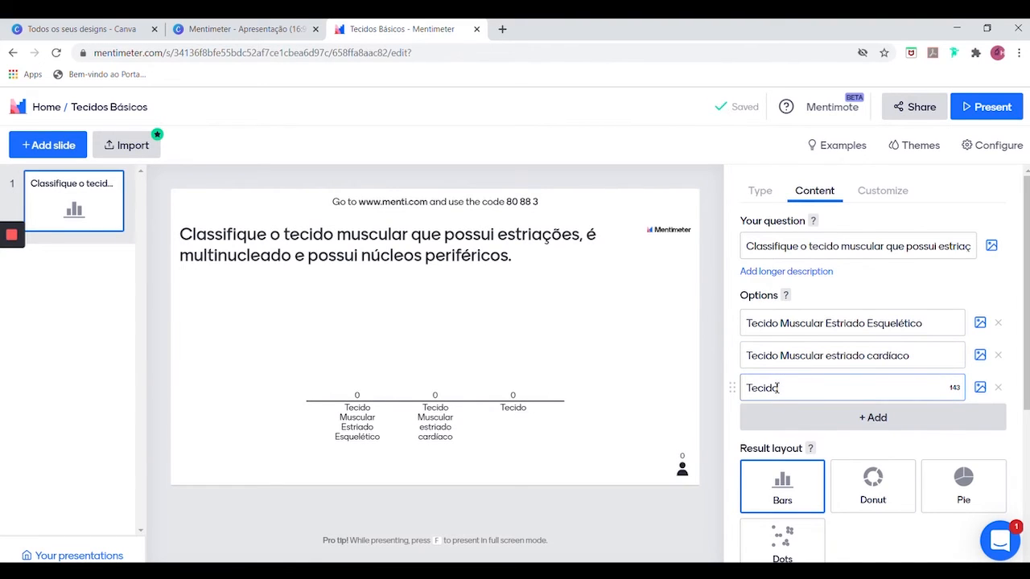
text(Muscular Liso)
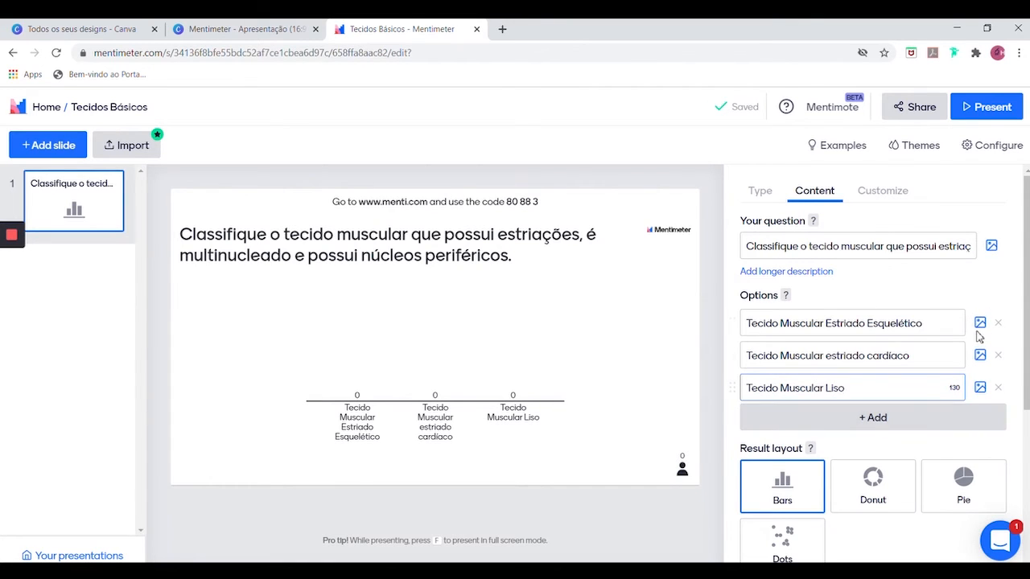
Step: Enable showing correct answers for the question and mark "Tecido Muscular Estriado Esquelético" as the correct option
click(979, 330)
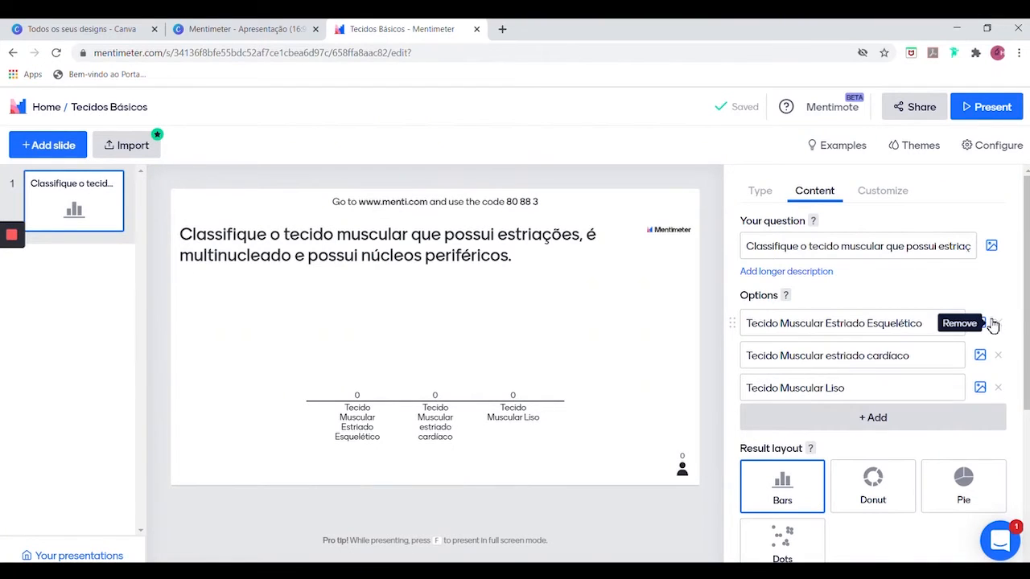
scroll(1023, 300, down, 2)
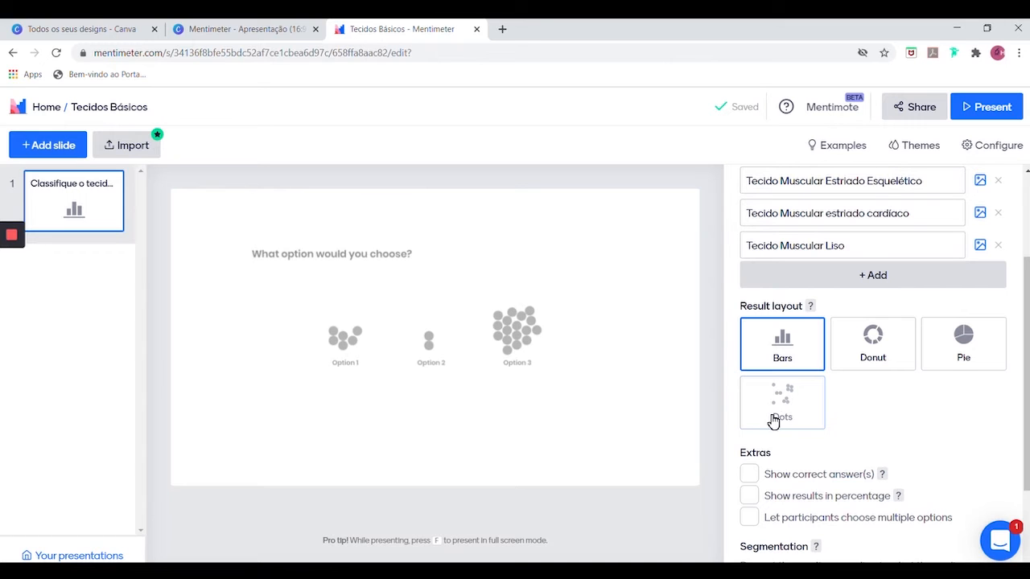
drag(1027, 376, 1027, 431)
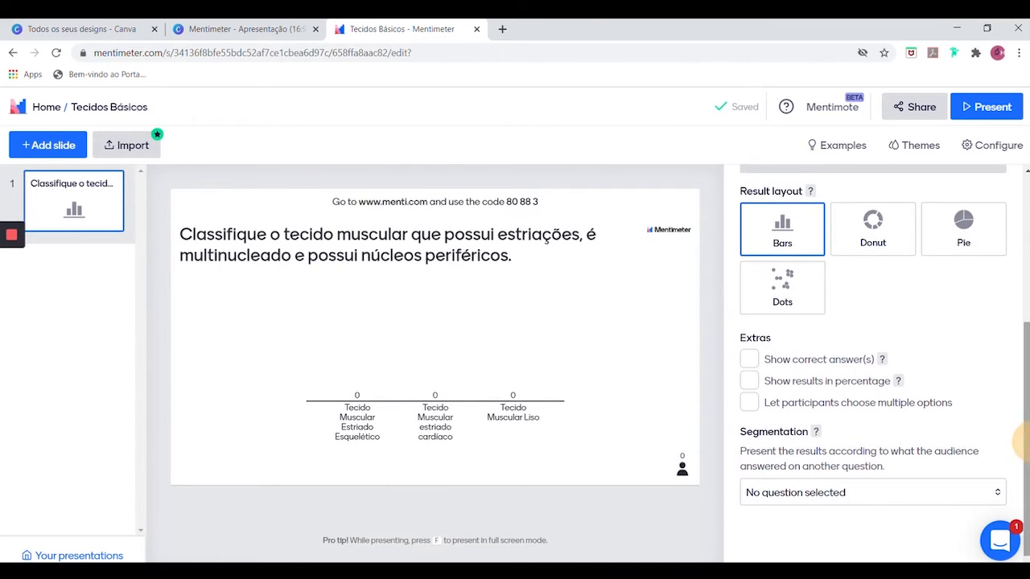
click(749, 360)
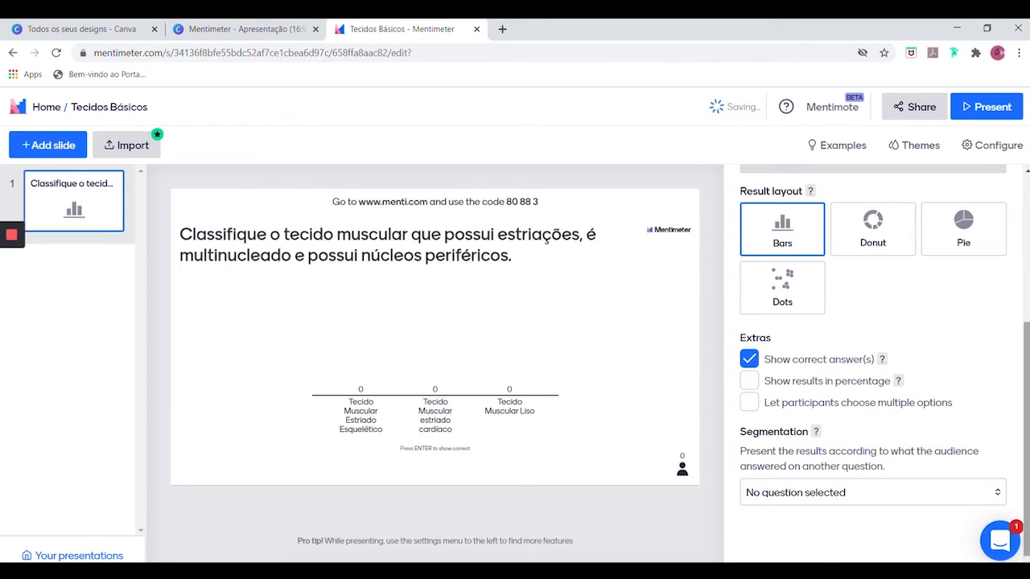
scroll(1028, 373, up, 3)
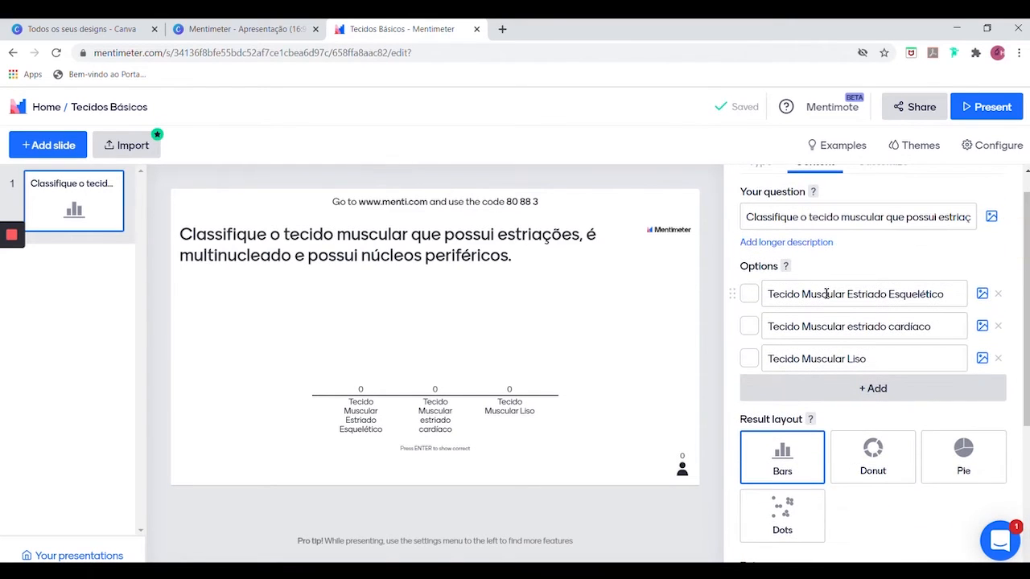
click(747, 297)
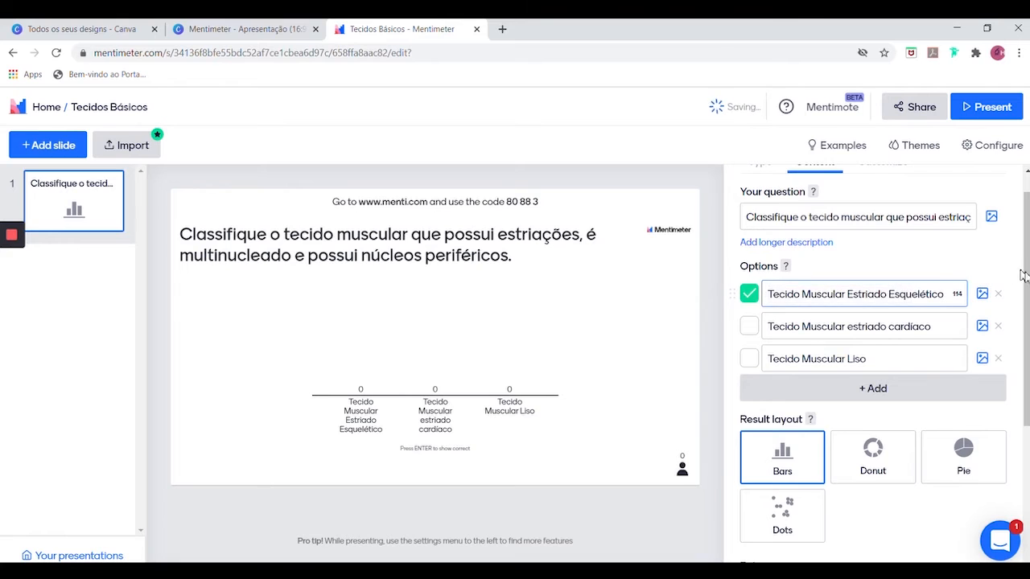
drag(1027, 275, 1026, 403)
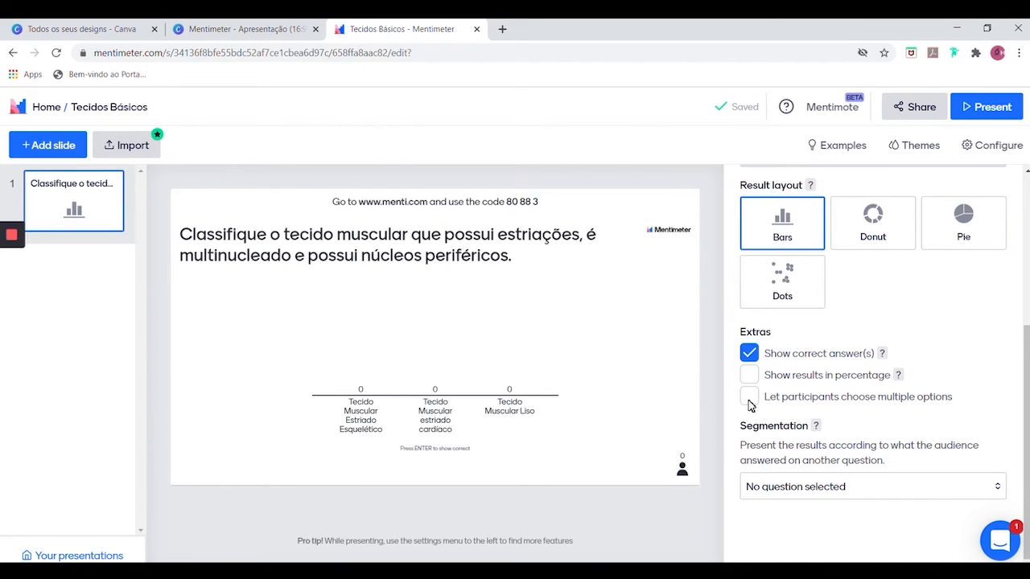
drag(1027, 354, 1026, 197)
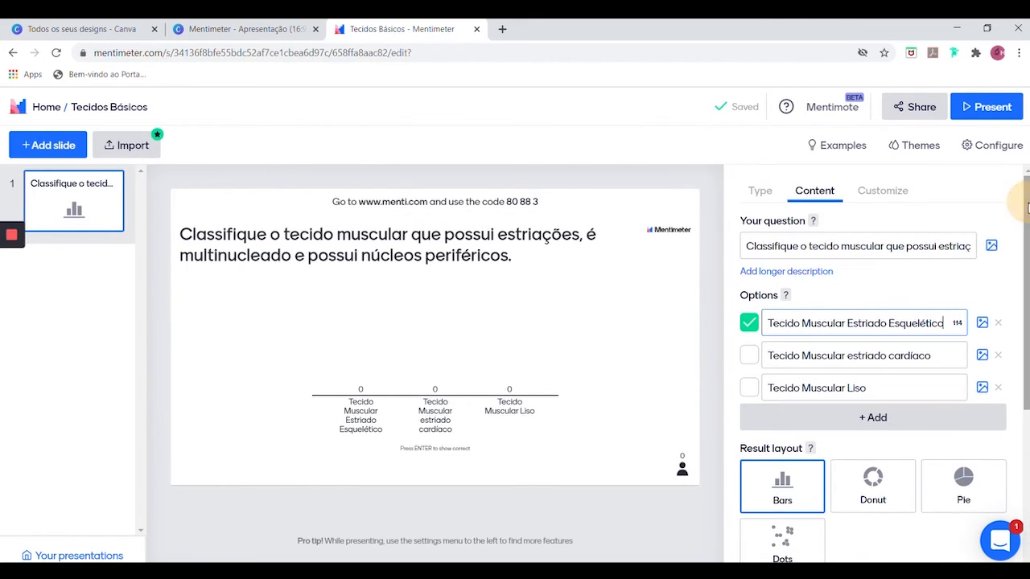
Step: Try hiding the instructions bar in the slide's customization settings, restore it, and return to the question content
click(869, 203)
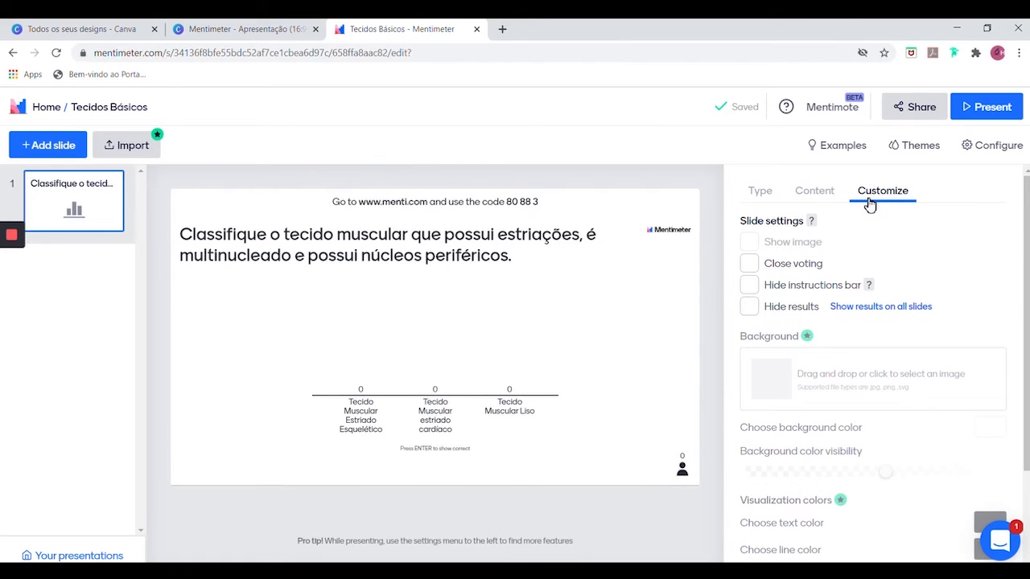
drag(1026, 233, 1025, 328)
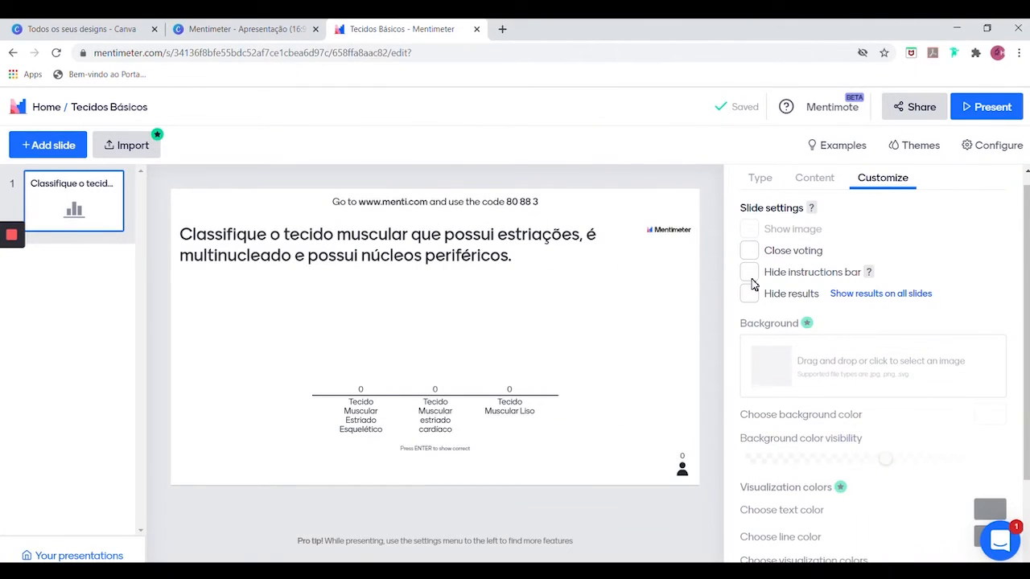
click(750, 278)
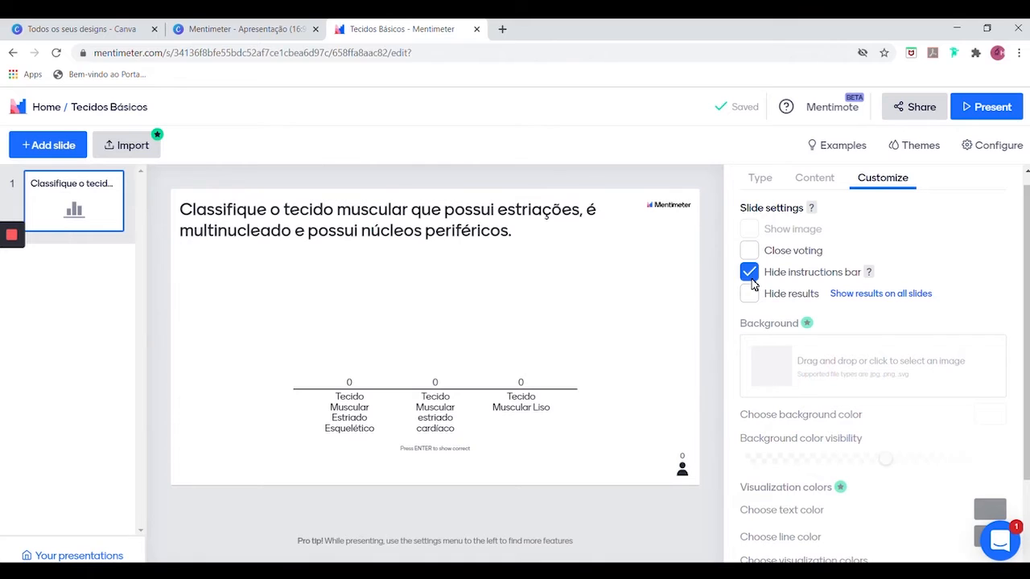
click(751, 277)
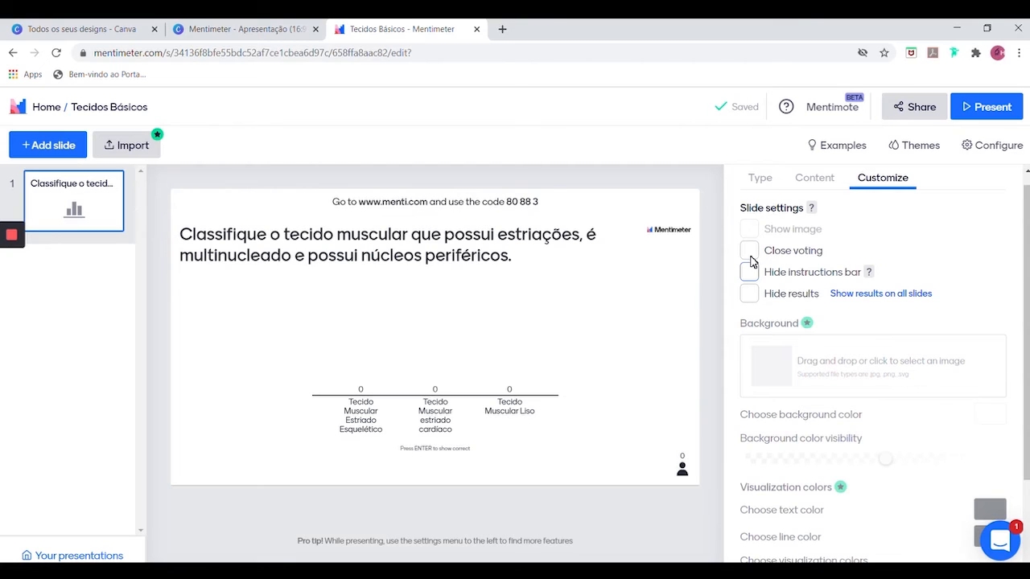
click(814, 184)
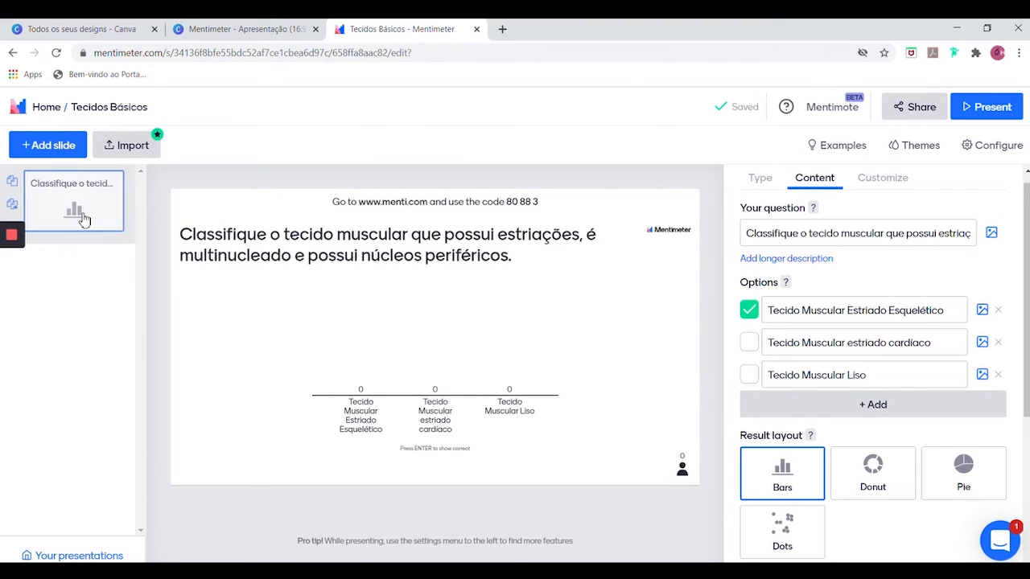
Step: Add a Word Cloud slide with the question "Cite três tipos de tecido conjuntivo"
click(55, 146)
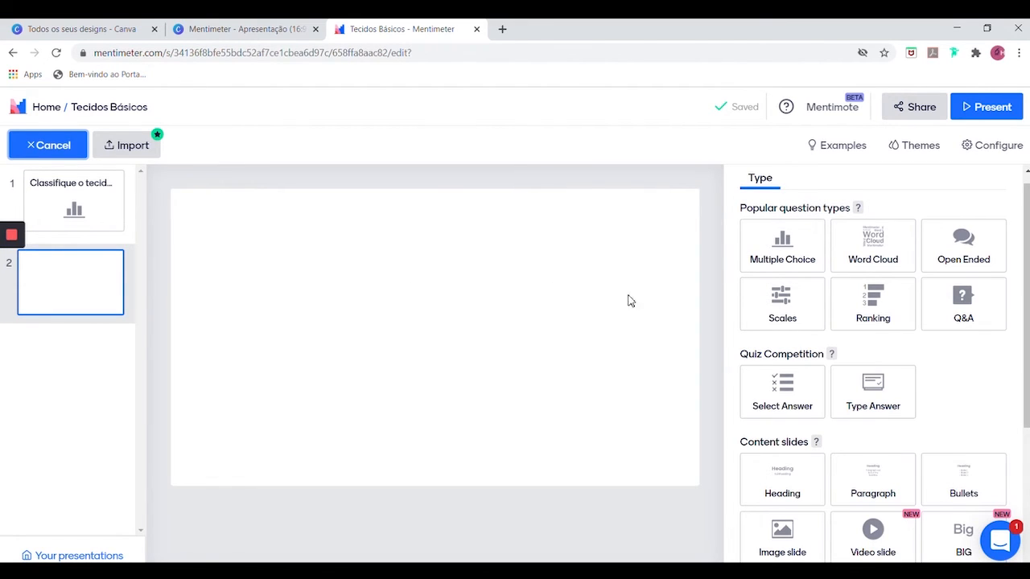
click(859, 245)
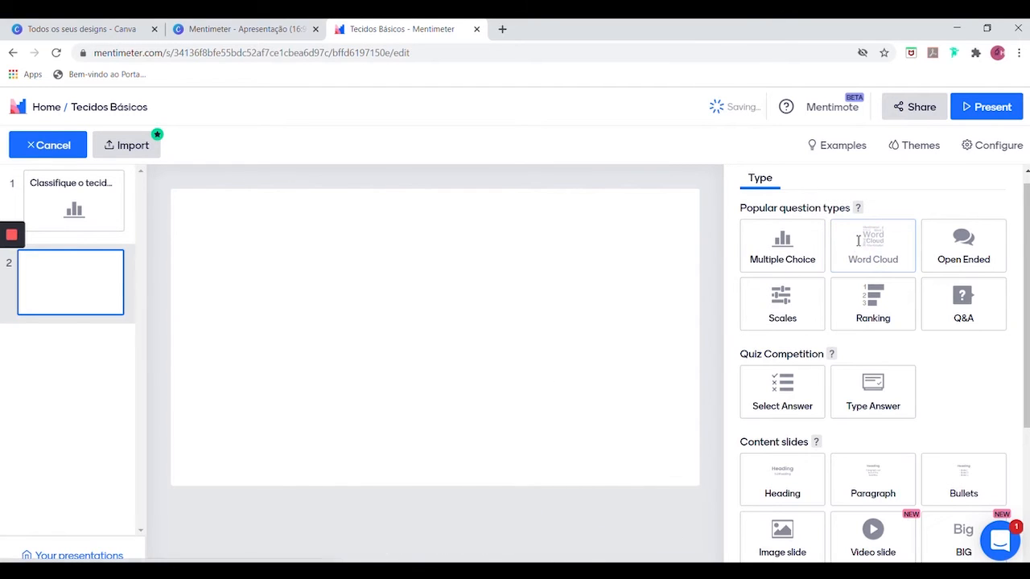
click(837, 252)
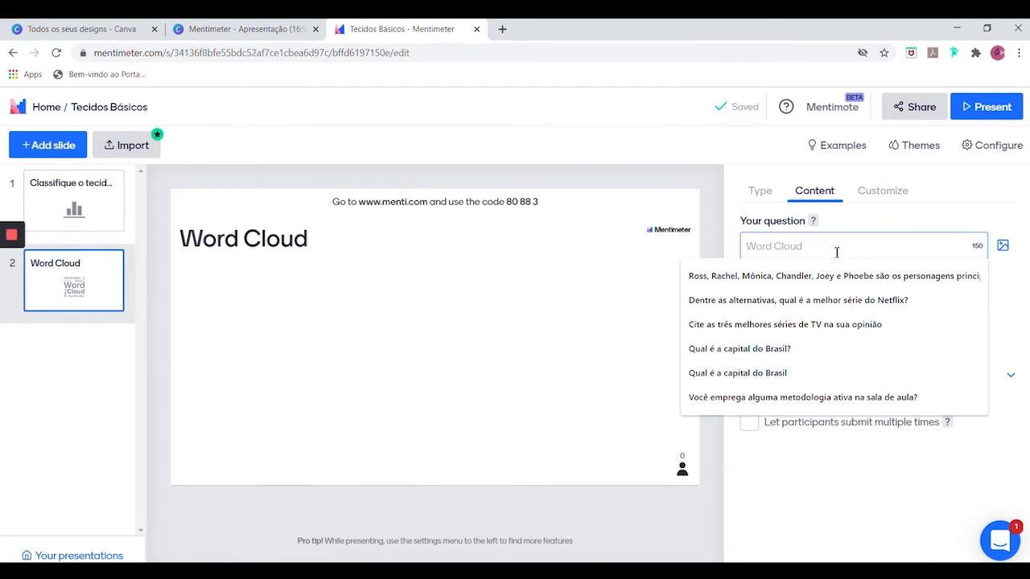
text(Ci)
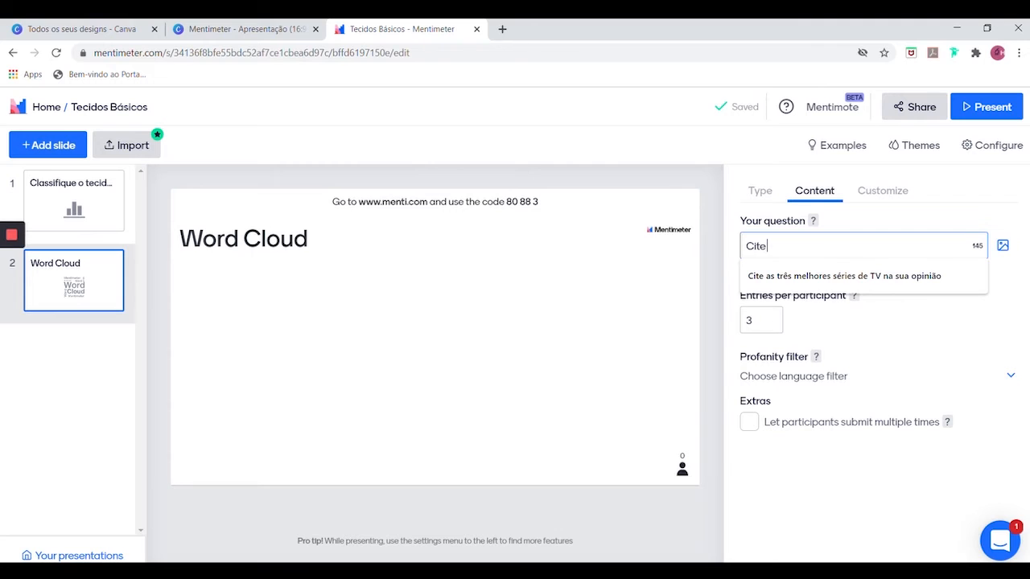
text(te t)
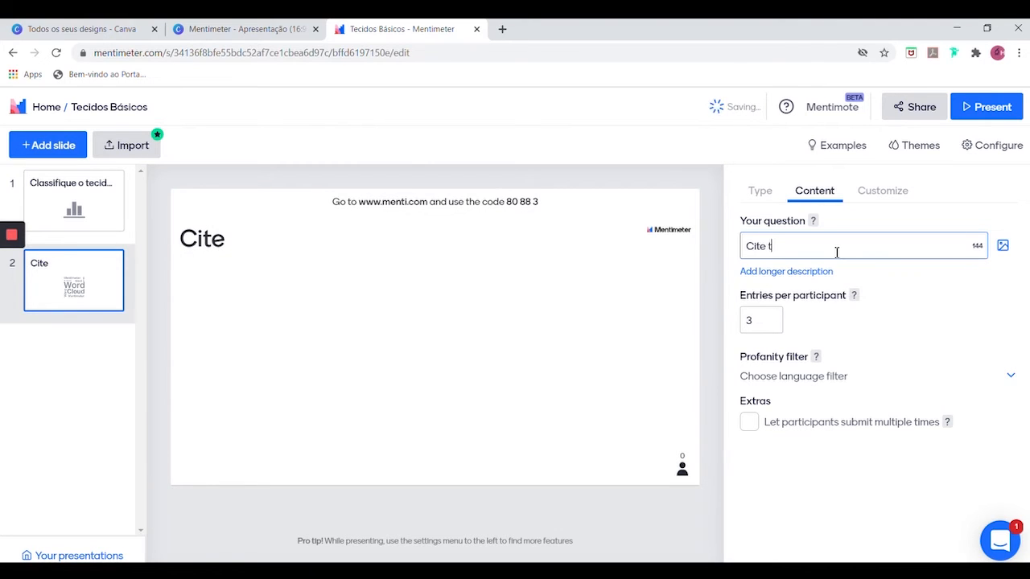
text(rês tipos)
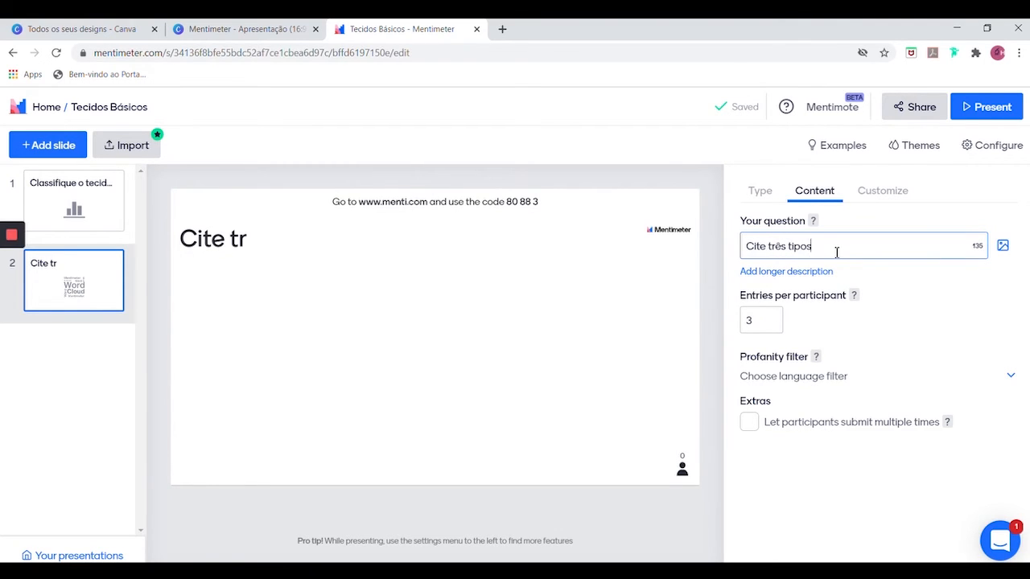
text( de tecido c)
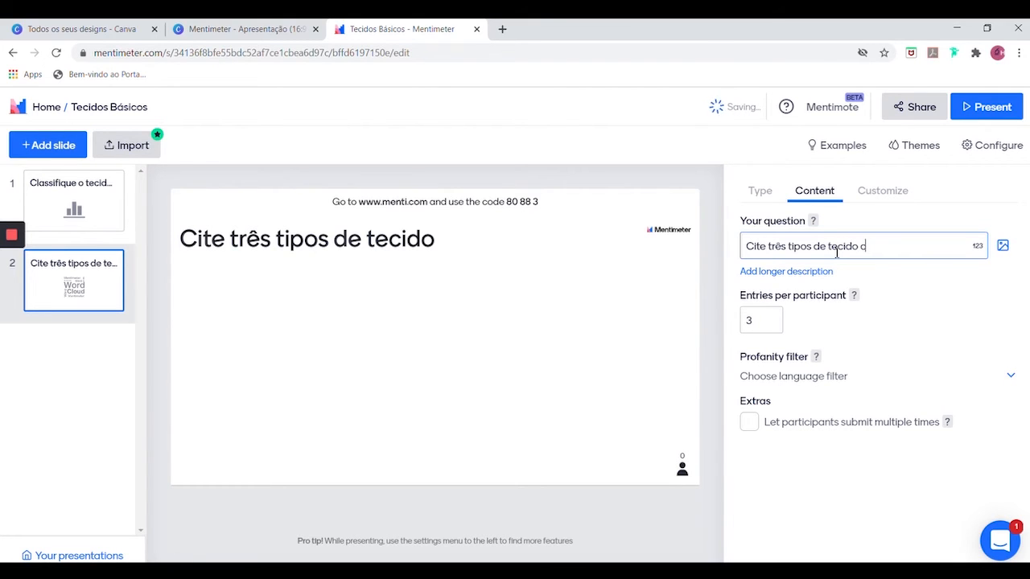
text(onjuntivo)
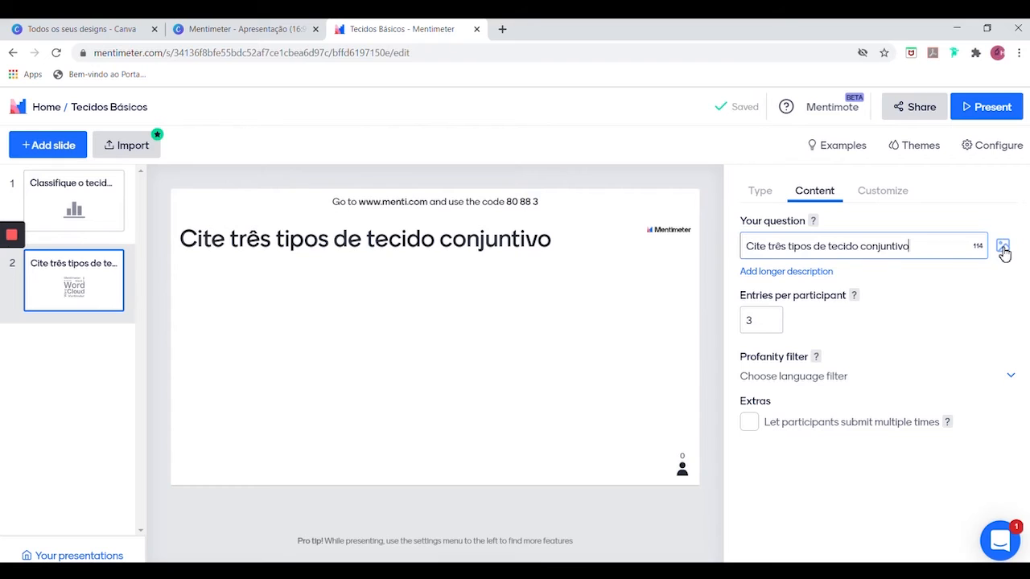
Step: Adjust the number of entries per participant for the word cloud question
click(750, 326)
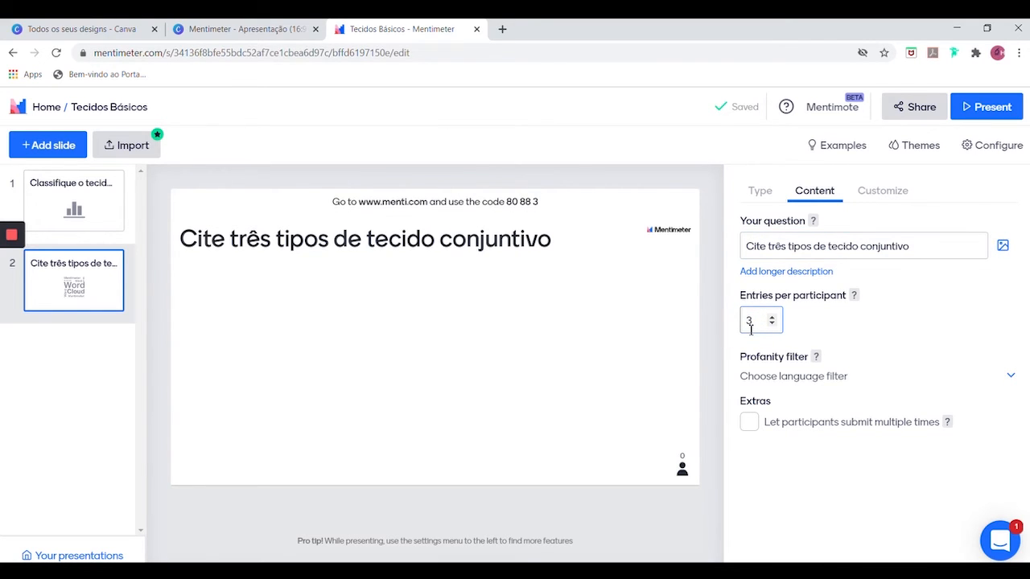
click(771, 325)
click(772, 318)
click(772, 318)
Step: Add a third slide using the Select Answer quiz competition type
click(55, 158)
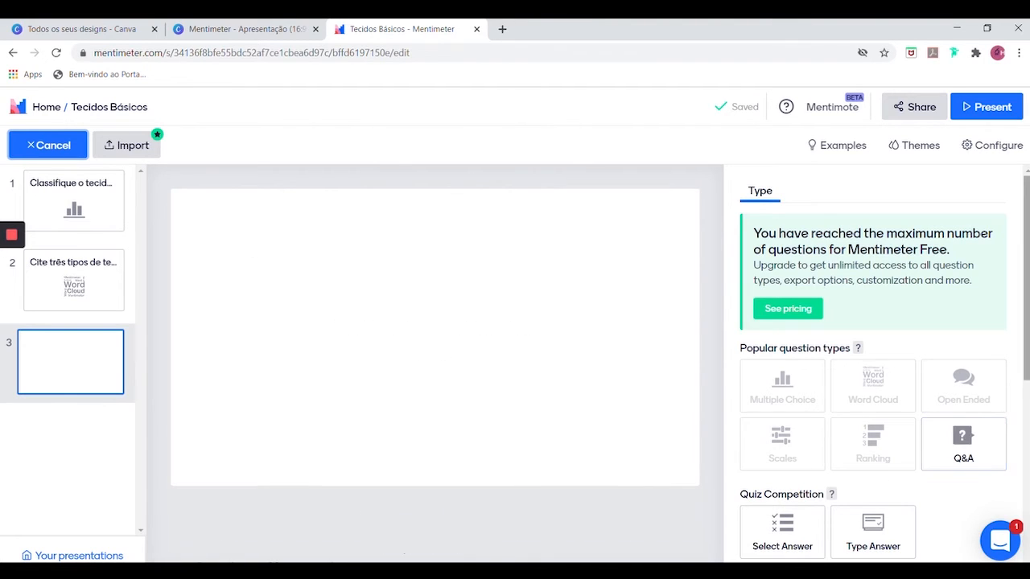
scroll(1024, 326, down, 2)
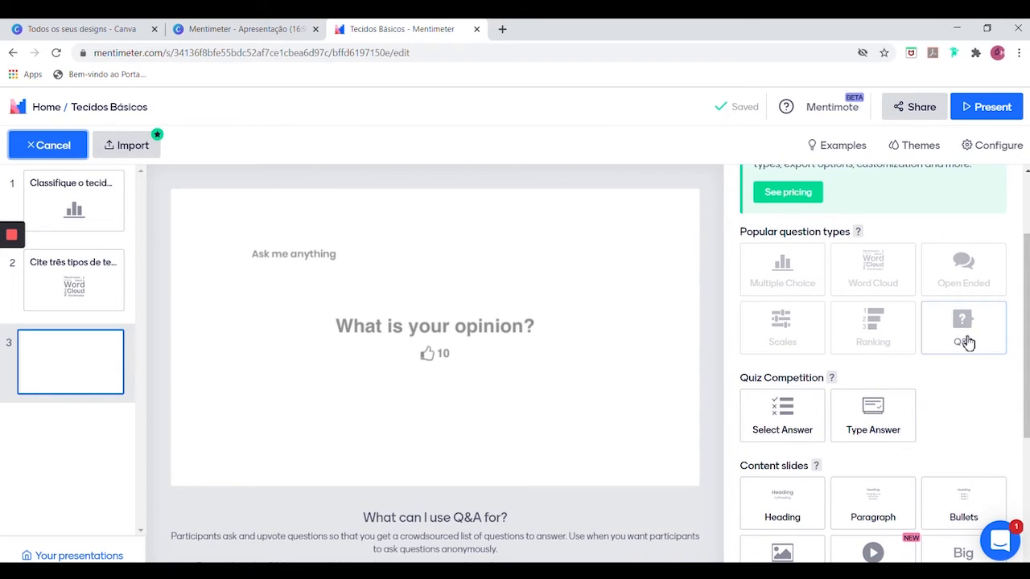
scroll(1023, 346, down, 2)
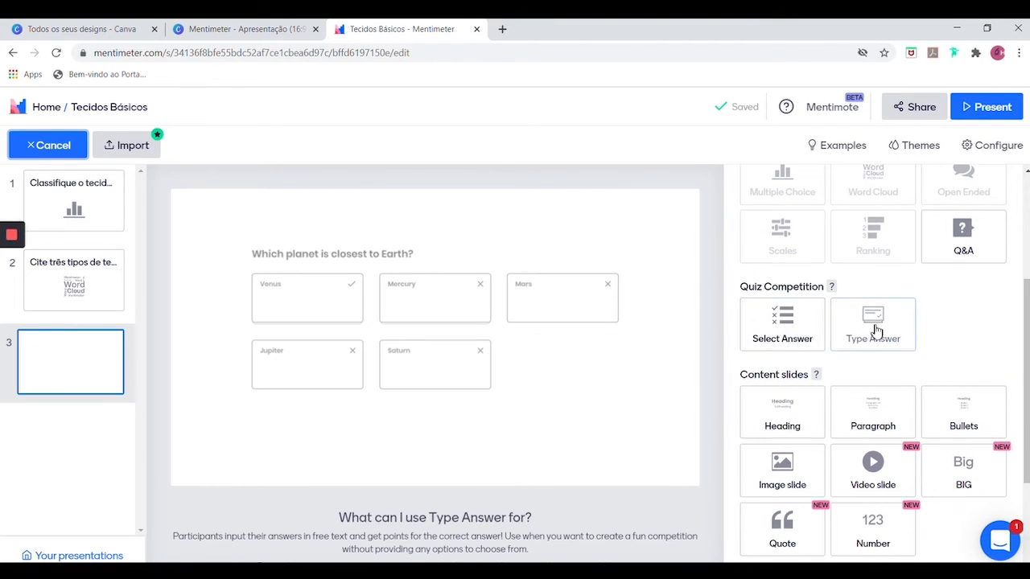
click(803, 330)
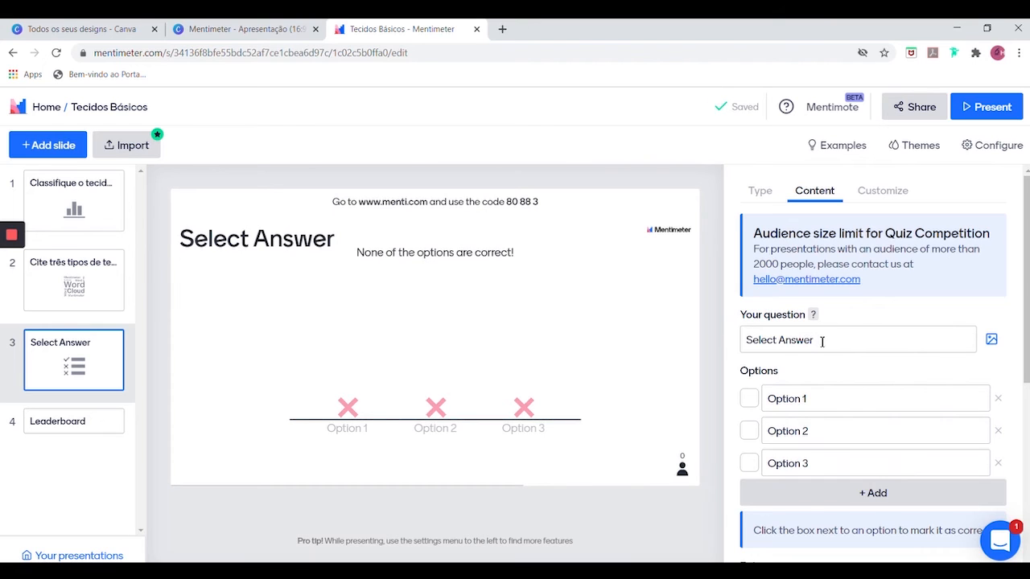
Step: Enter the quiz question "Qual o tipo de tecido muscular que compõe o miocárdio?"
click(822, 341)
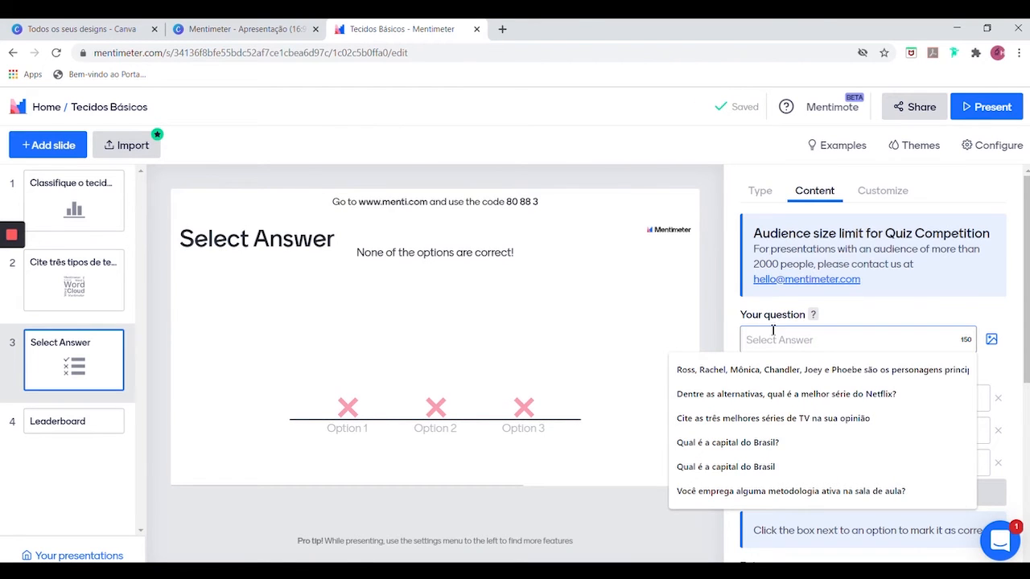
text(Qual é a classifi)
key(BackSpace)
key(BackSpace)
key(BackSpace)
key(BackSpace)
key(BackSpace)
key(BackSpace)
key(BackSpace)
key(BackSpace)
key(BackSpace)
key(BackSpace)
key(BackSpace)
key(BackSpace)
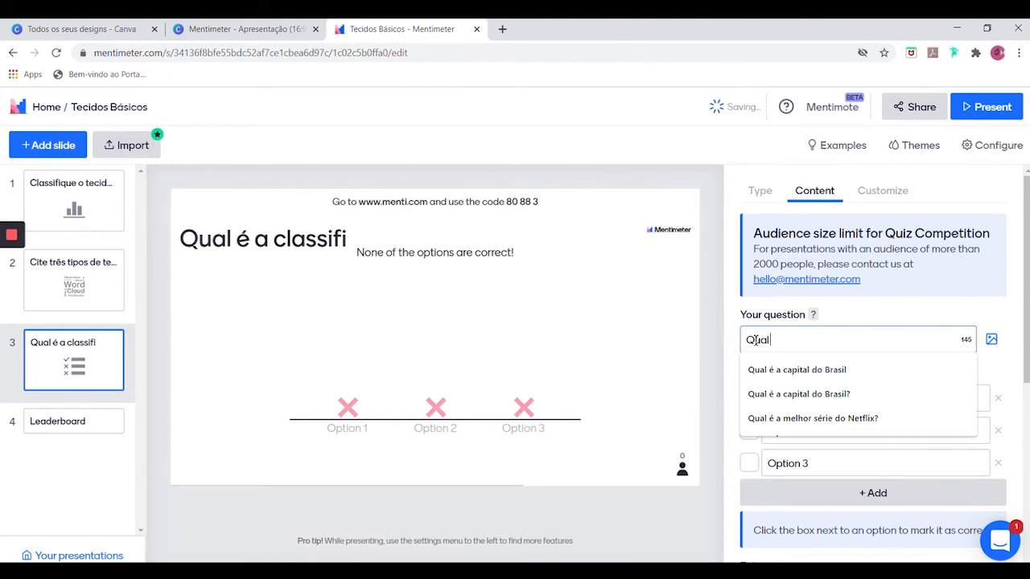
text(o tipo)
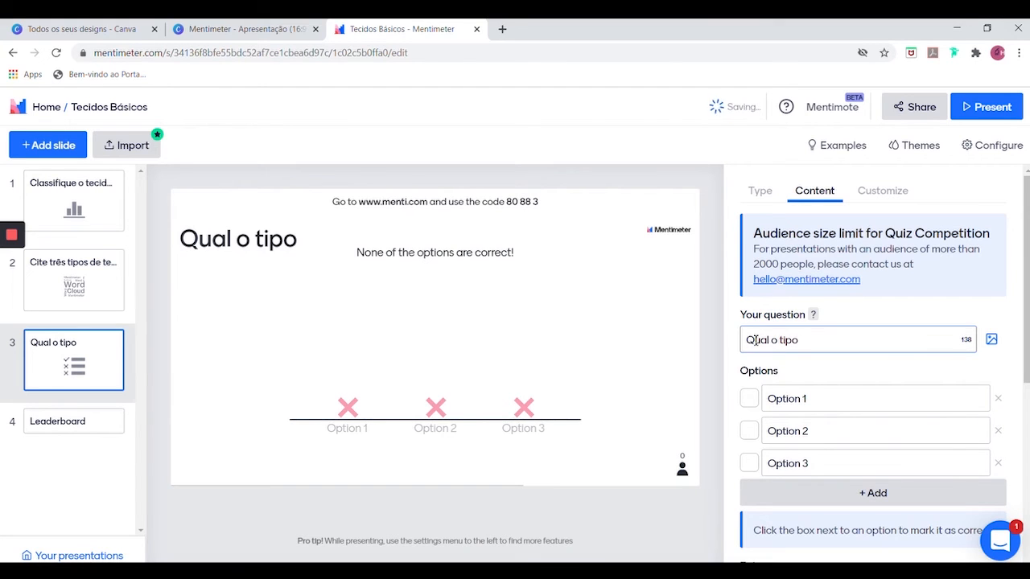
text( de tecido muscular que compoe)
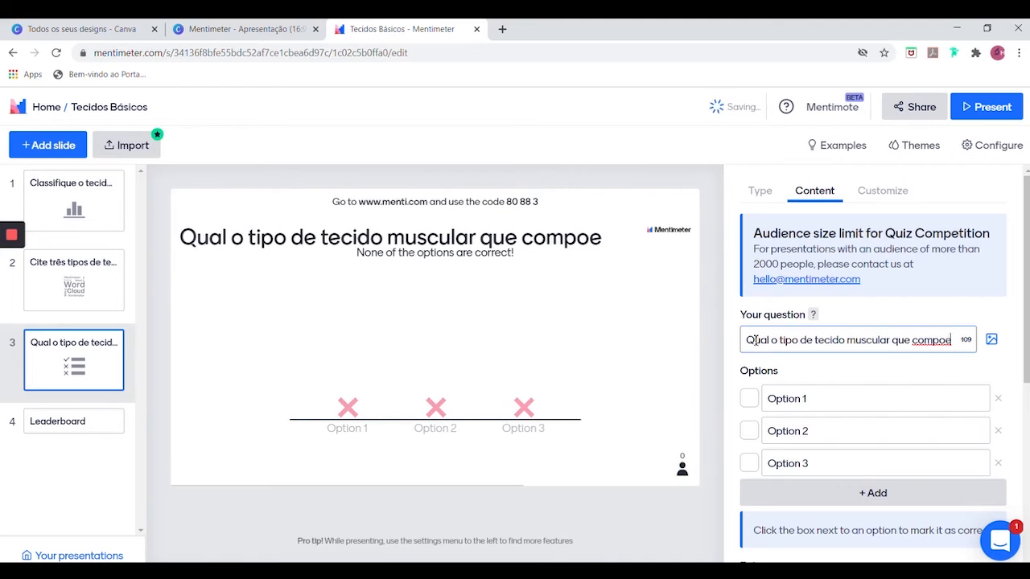
text( o miocárdio)
key(BackSpace)
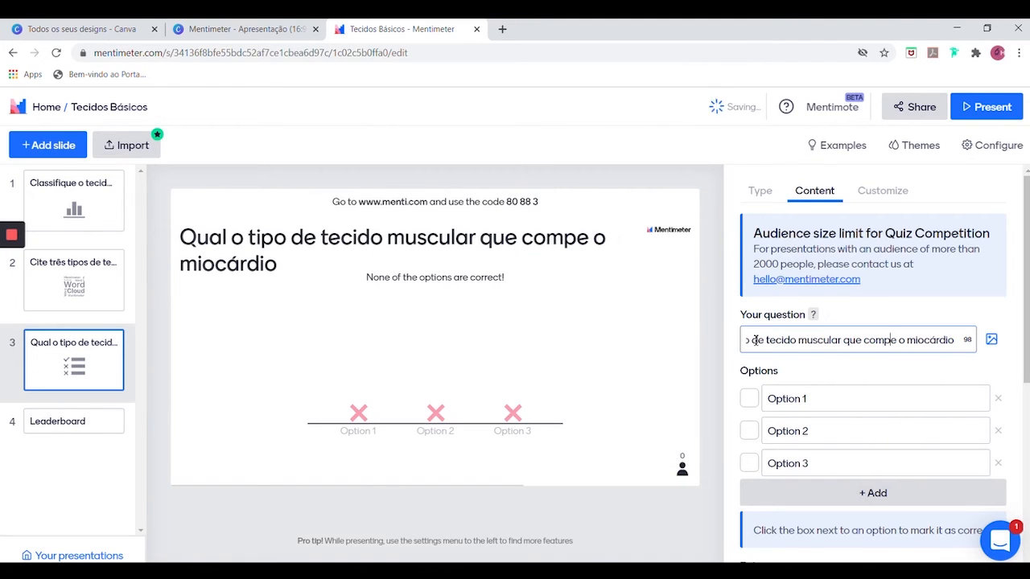
text(õ)
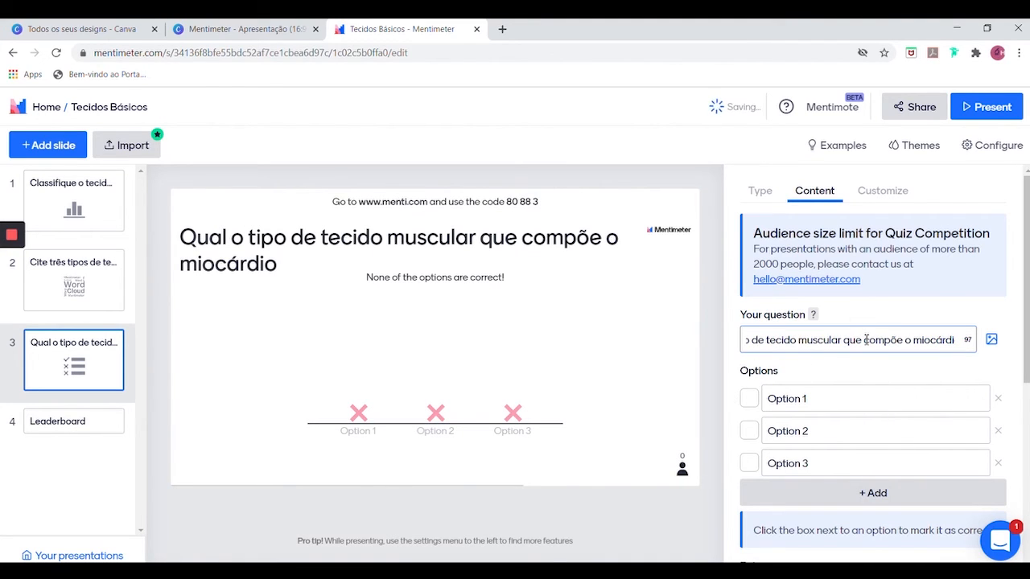
key(End)
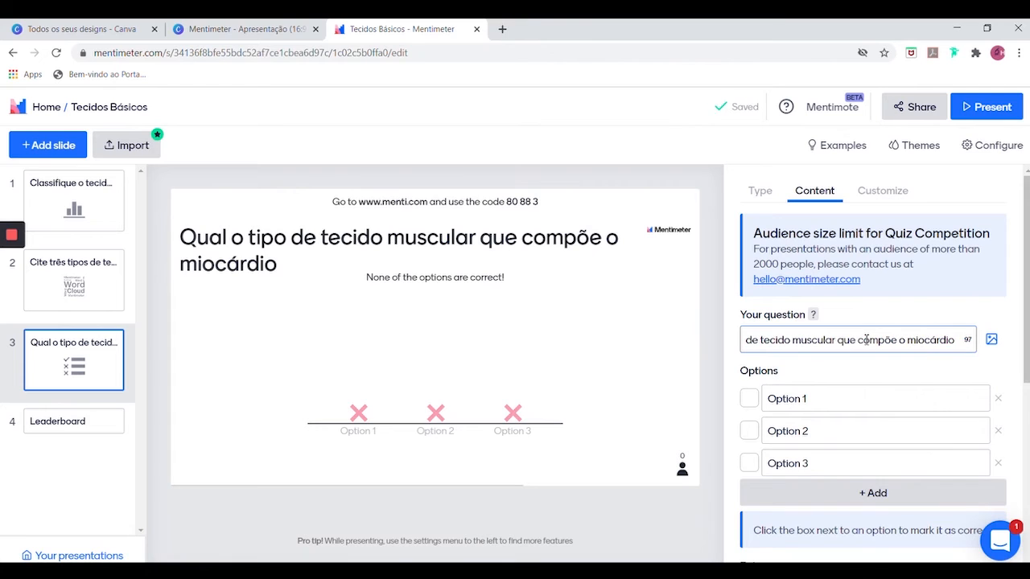
text(?)
Step: Fill the three quiz answer options with the placeholders "1-", "2" and "3"
click(813, 402)
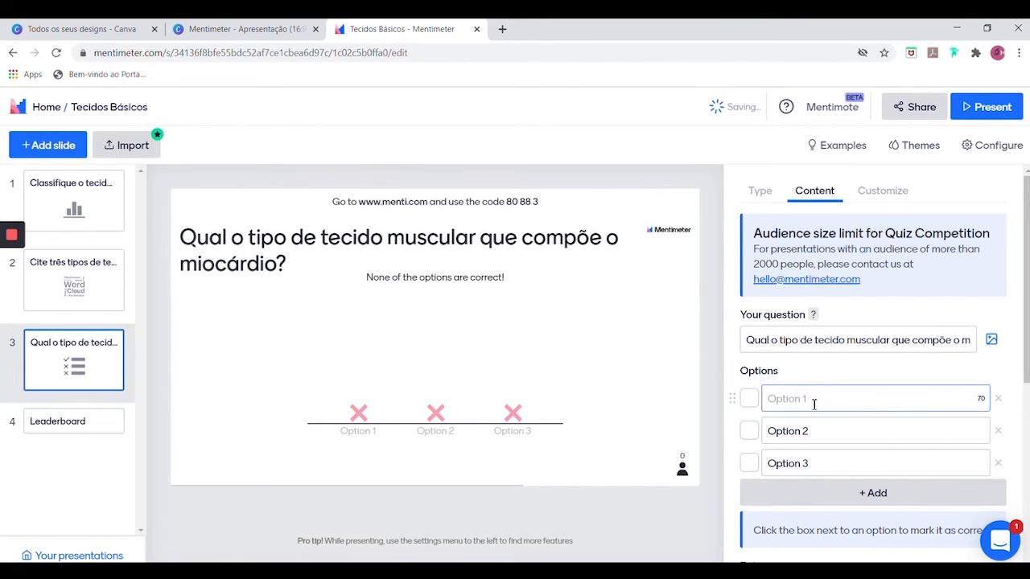
text(1-)
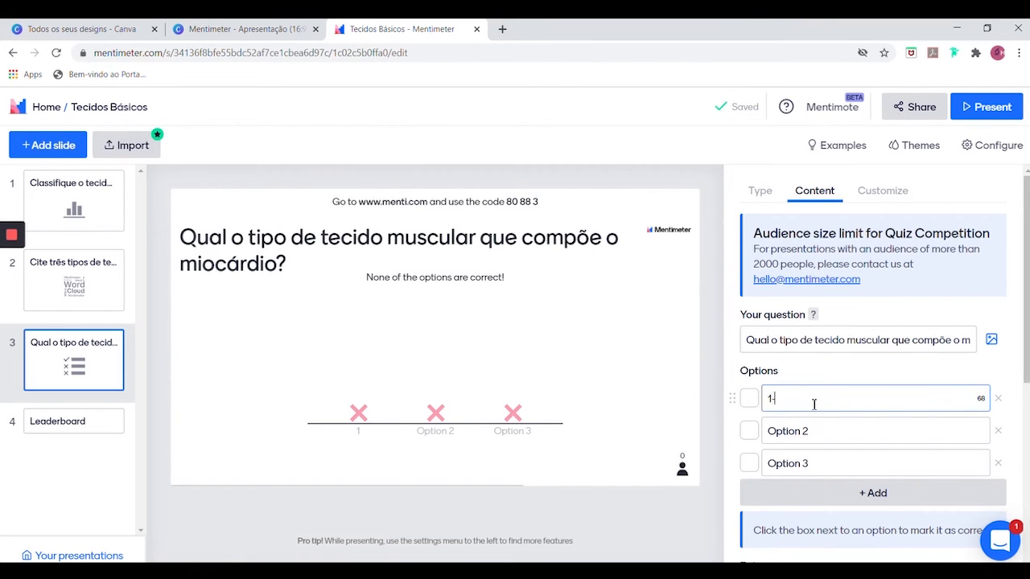
click(795, 433)
text(2)
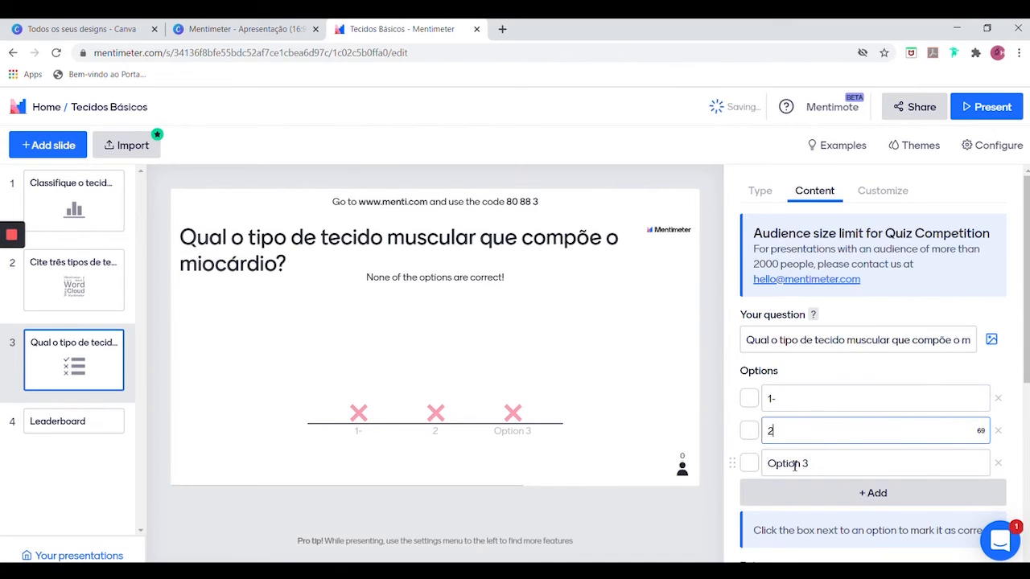
text(3)
click(794, 468)
text(3)
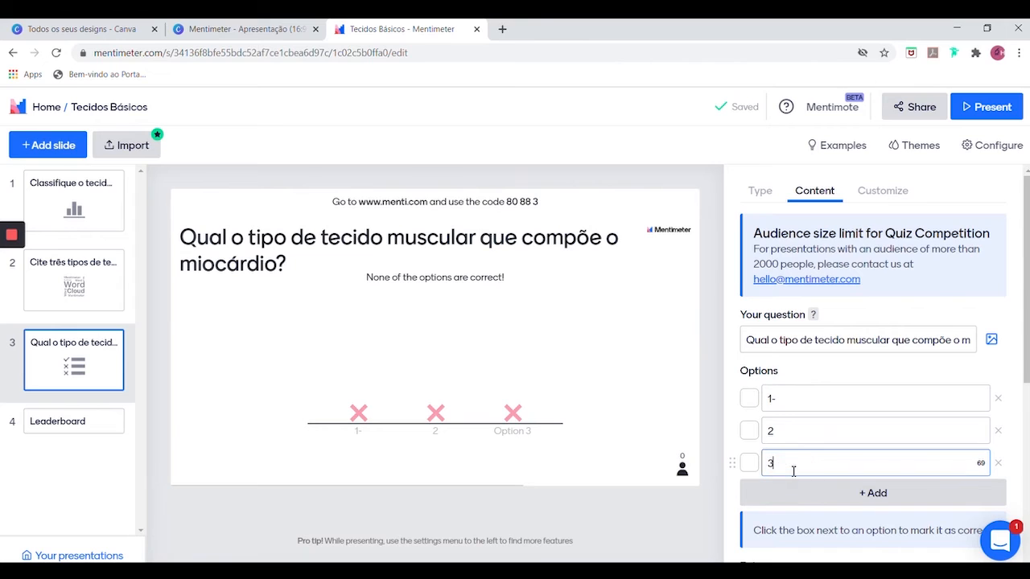
Step: Mark quiz option "3" as the correct answer and add a fourth option named "4"
drag(778, 403, 767, 403)
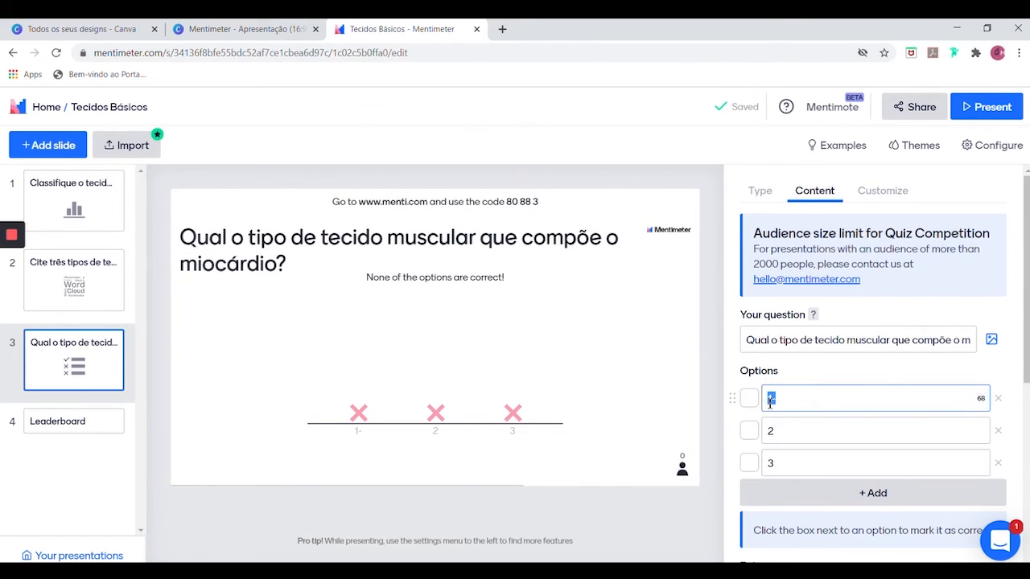
drag(1027, 322, 1026, 364)
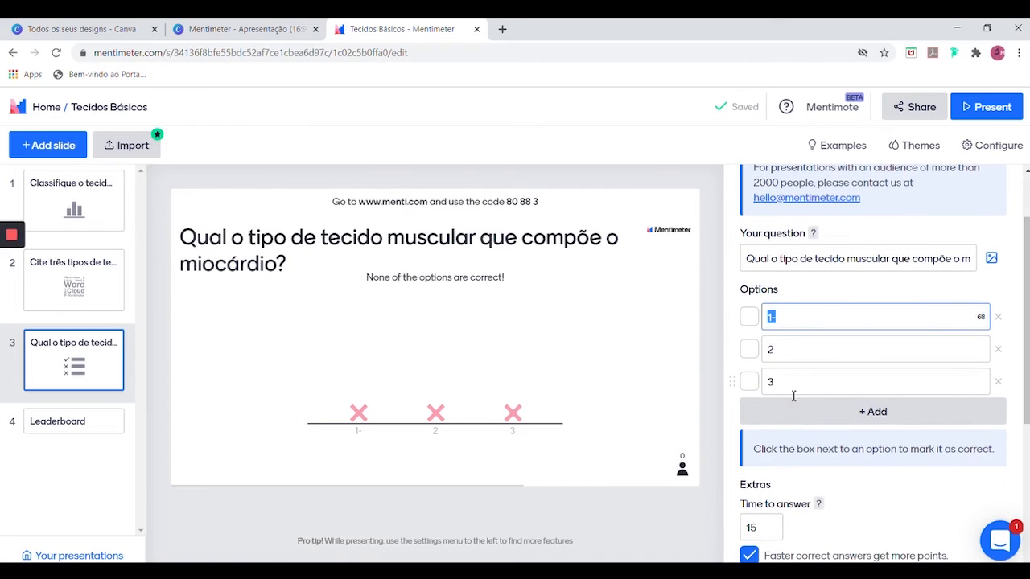
click(751, 386)
text(3)
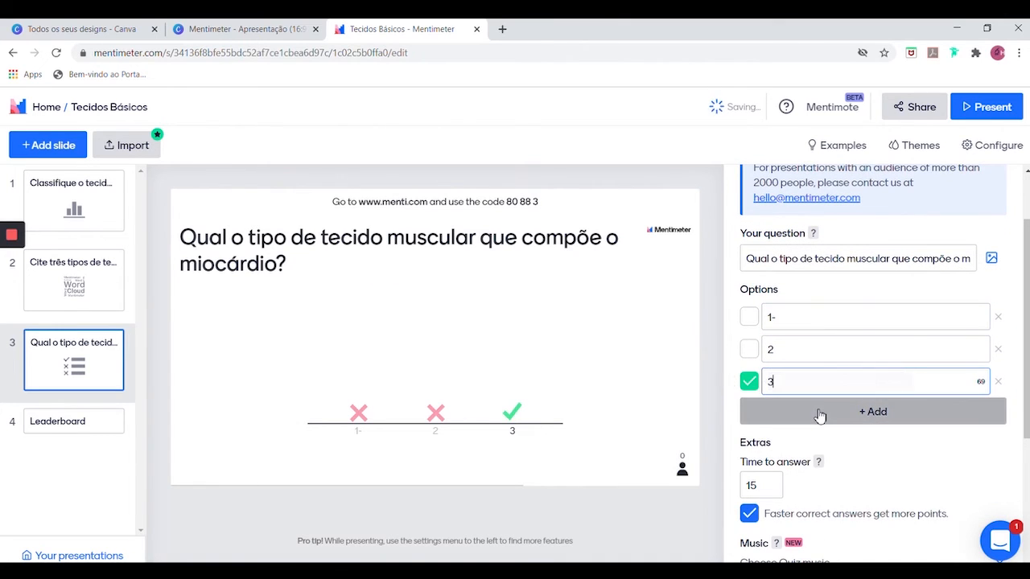
click(819, 414)
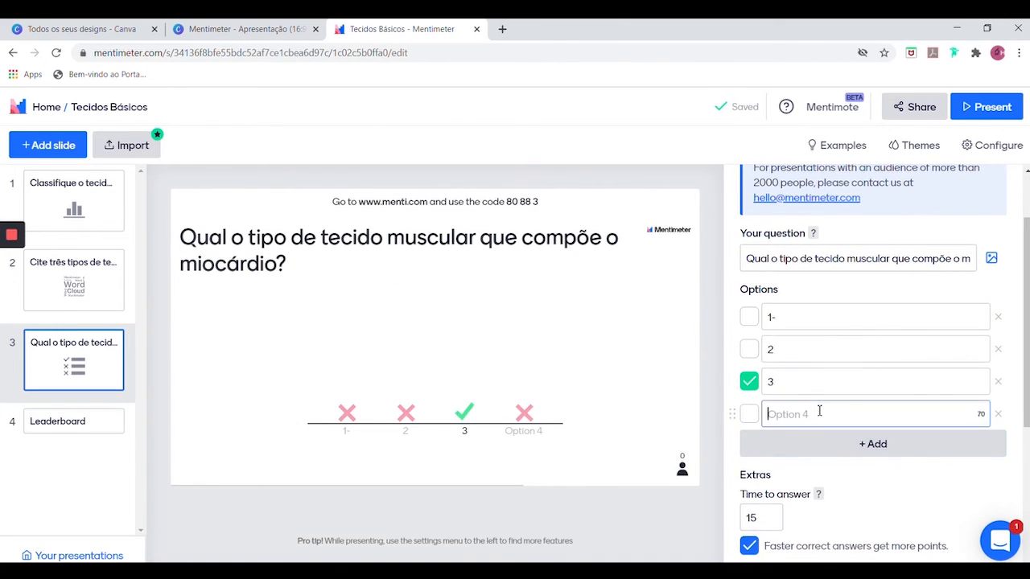
text(4)
drag(1024, 358, 820, 395)
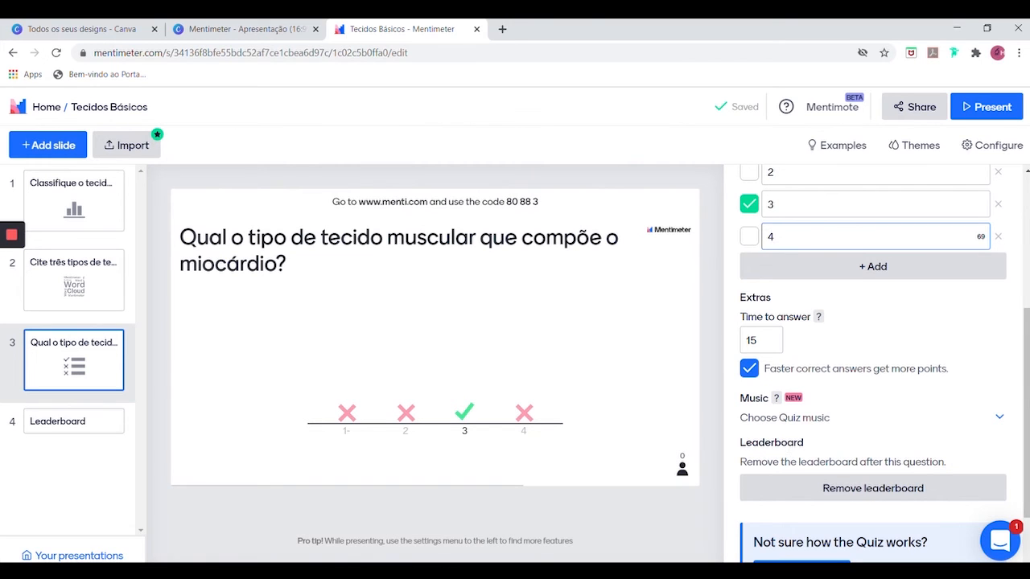
drag(1028, 409, 1028, 233)
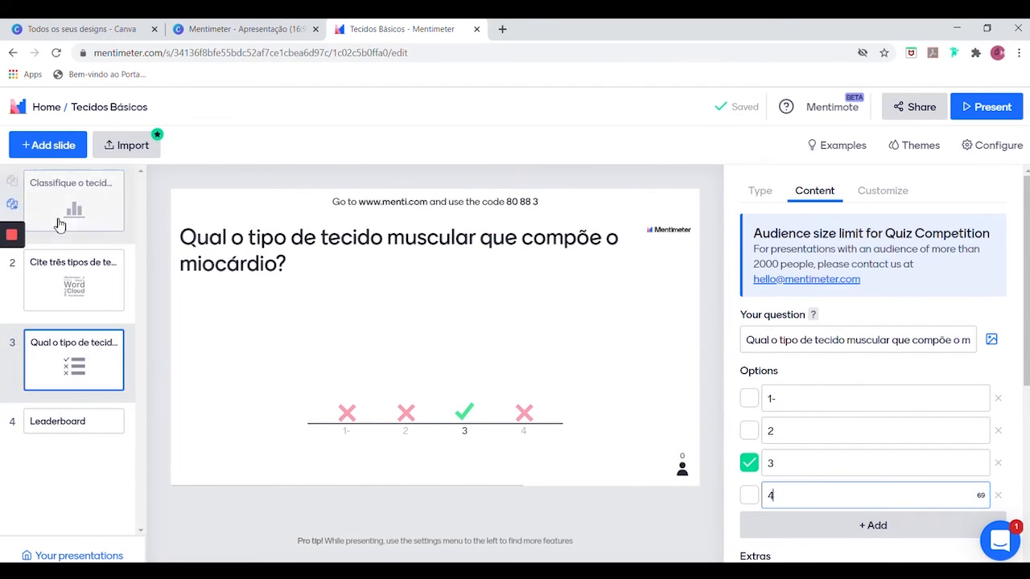
Step: Add a new slide after the Leaderboard using the Image slide content type
click(63, 148)
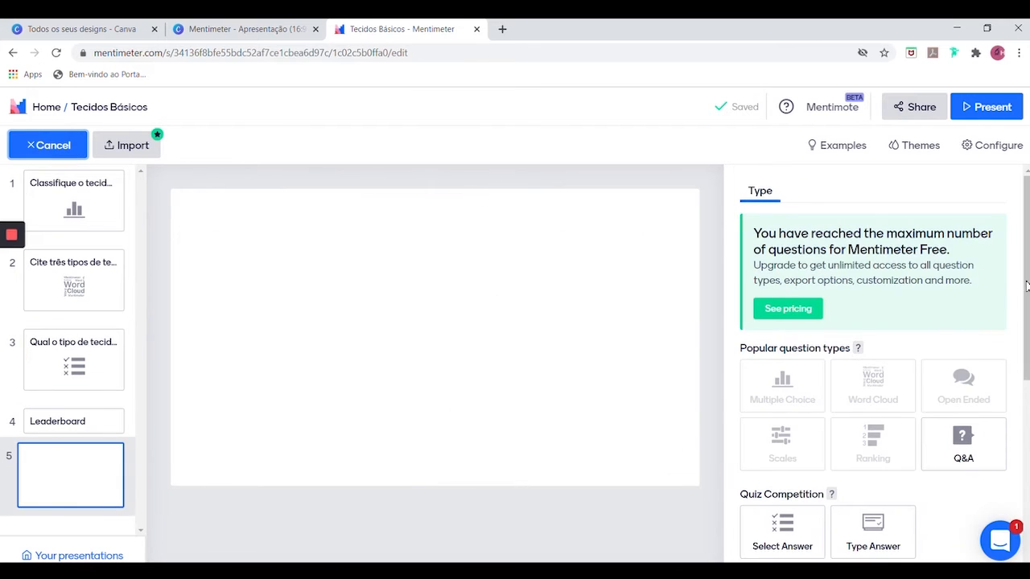
drag(1027, 286, 1027, 367)
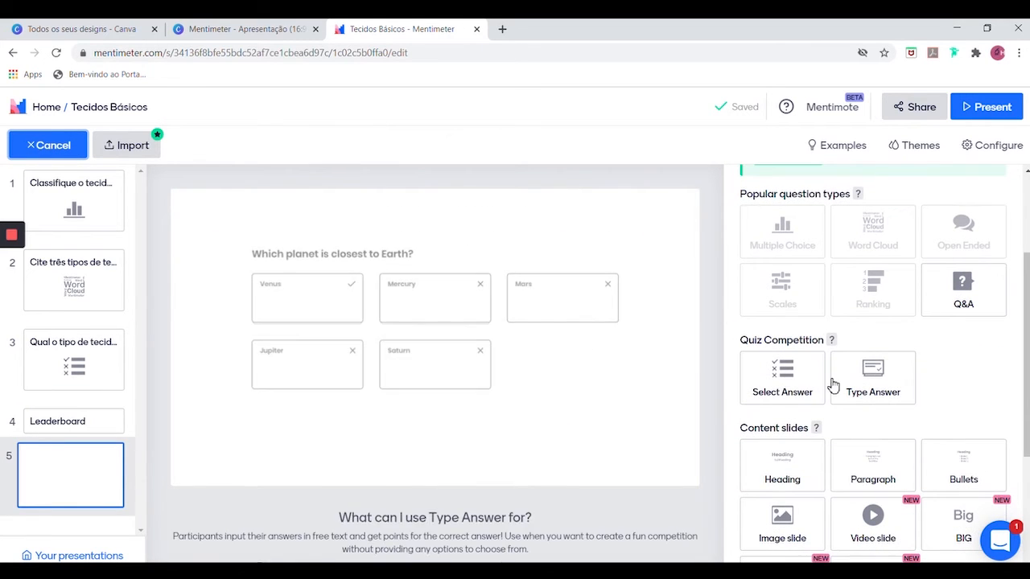
scroll(821, 368, down, 2)
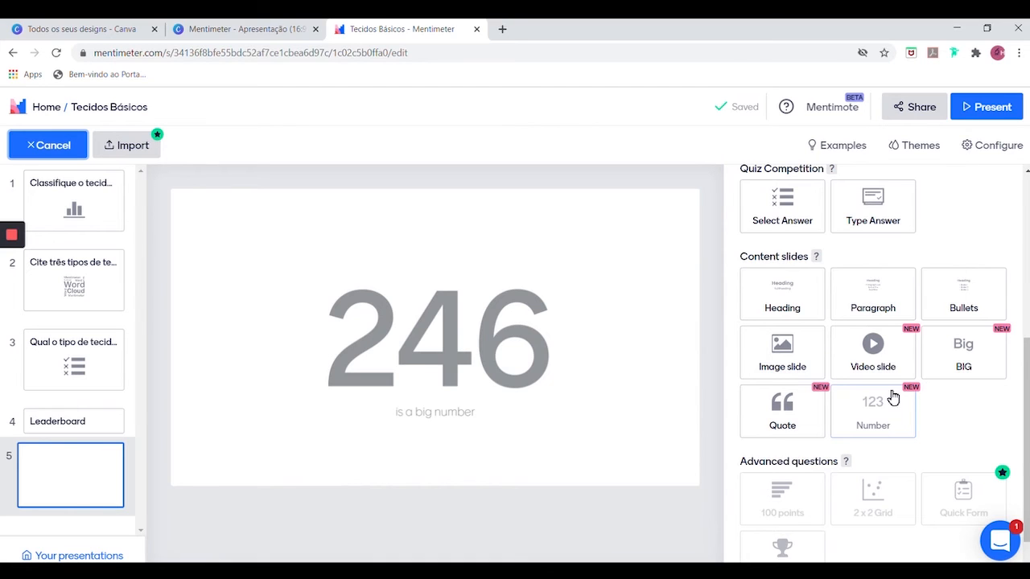
click(790, 346)
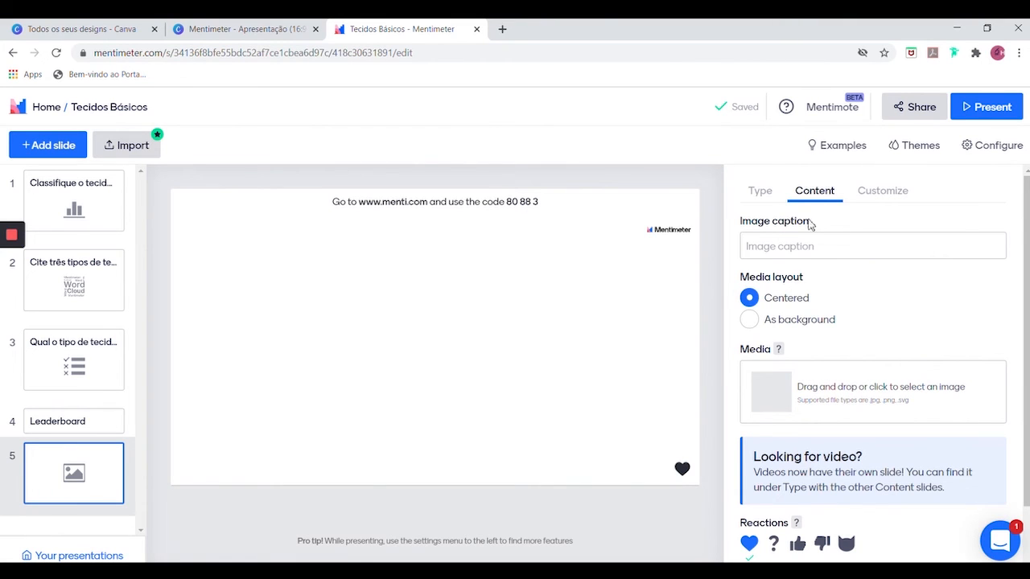
Step: Enter "bsygyu" as the image caption of the new image slide
click(797, 244)
text(bsygyu)
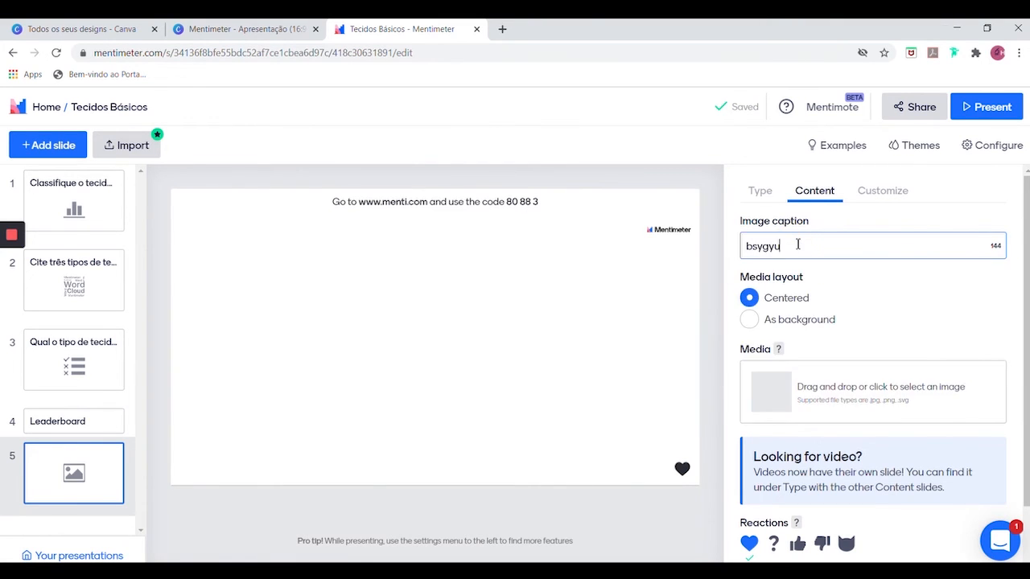
click(610, 337)
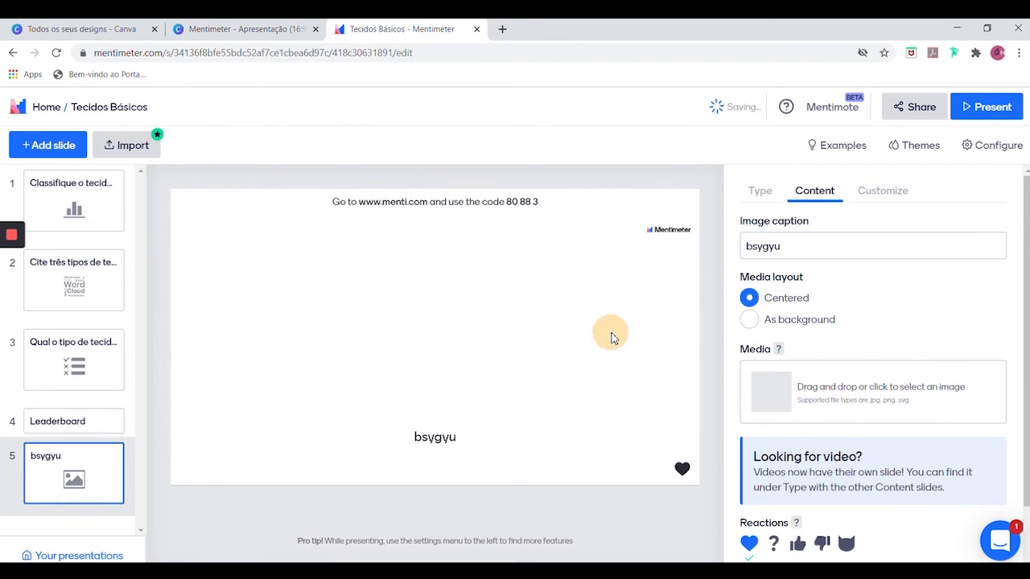
Step: Examine the image upload dialog for the slide's media, close it without choosing an image, and view the reaction options
click(795, 404)
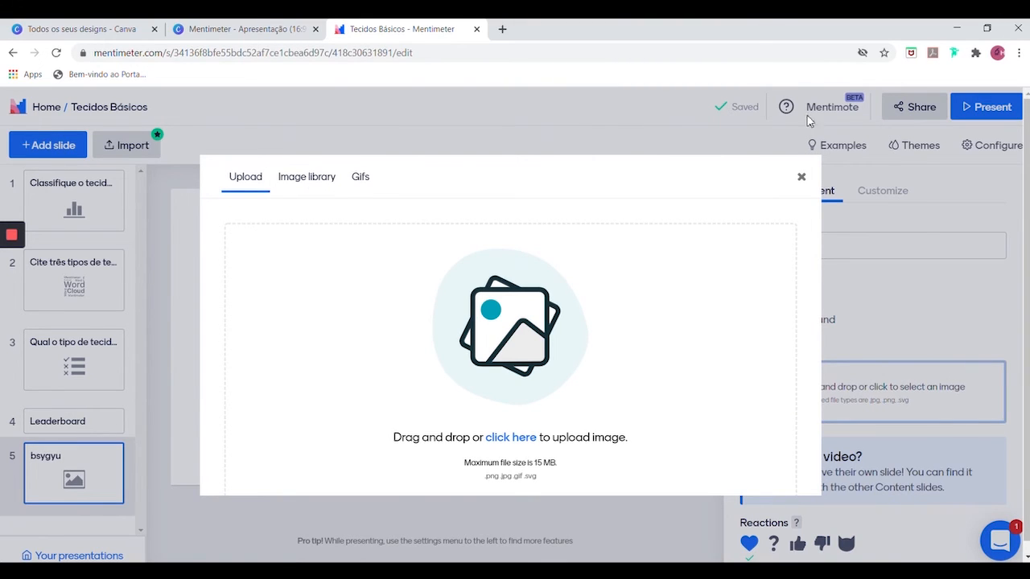
click(801, 177)
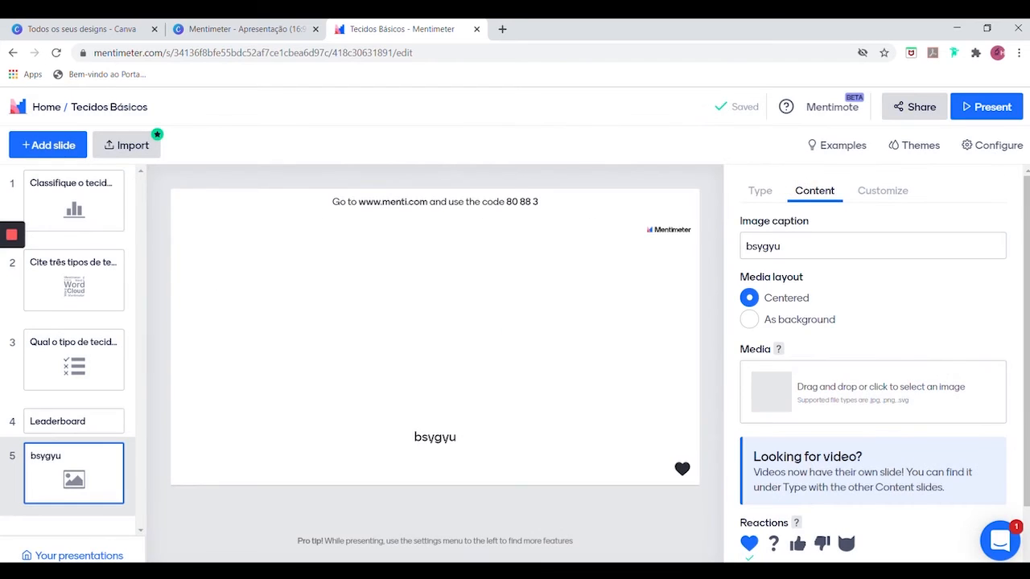
scroll(1028, 307, down, 2)
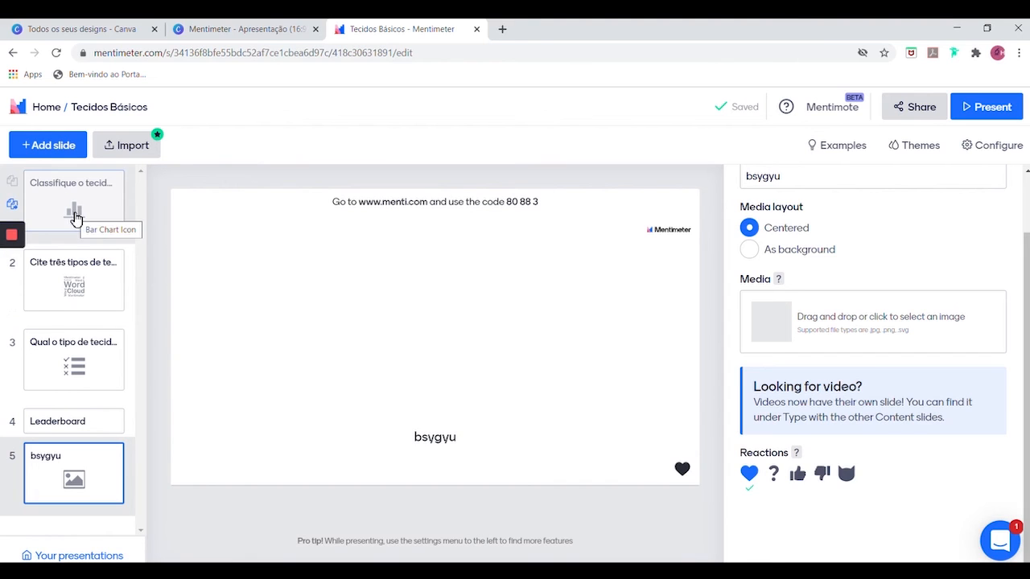
Step: Start a sixth slide and look through the available question and content slide types
click(43, 151)
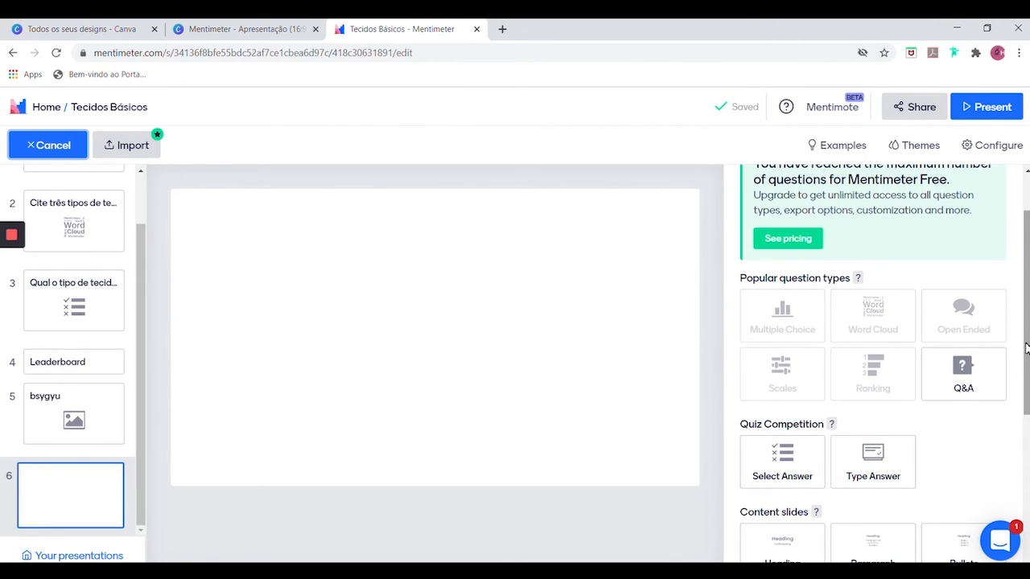
scroll(1026, 347, down, 1)
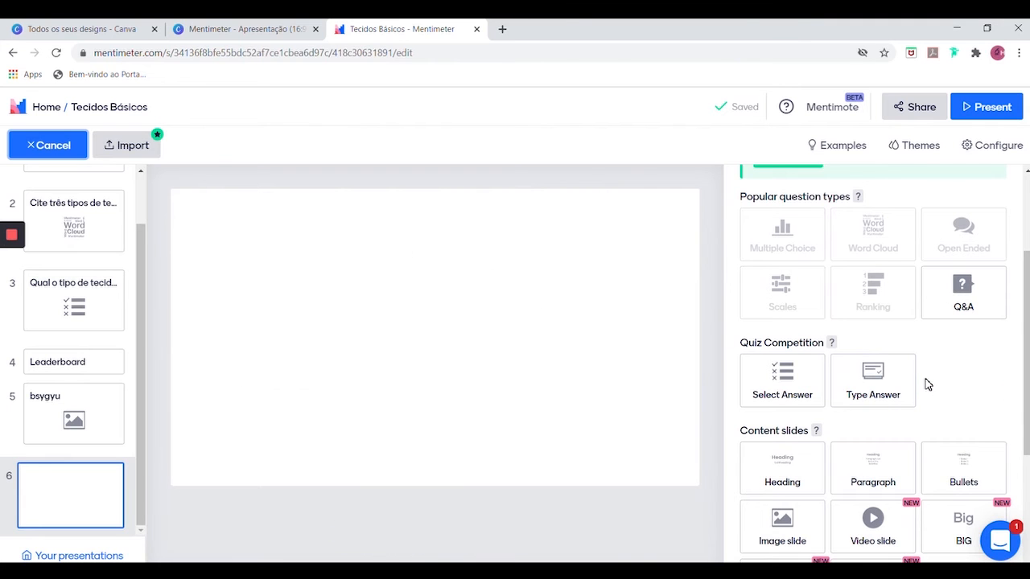